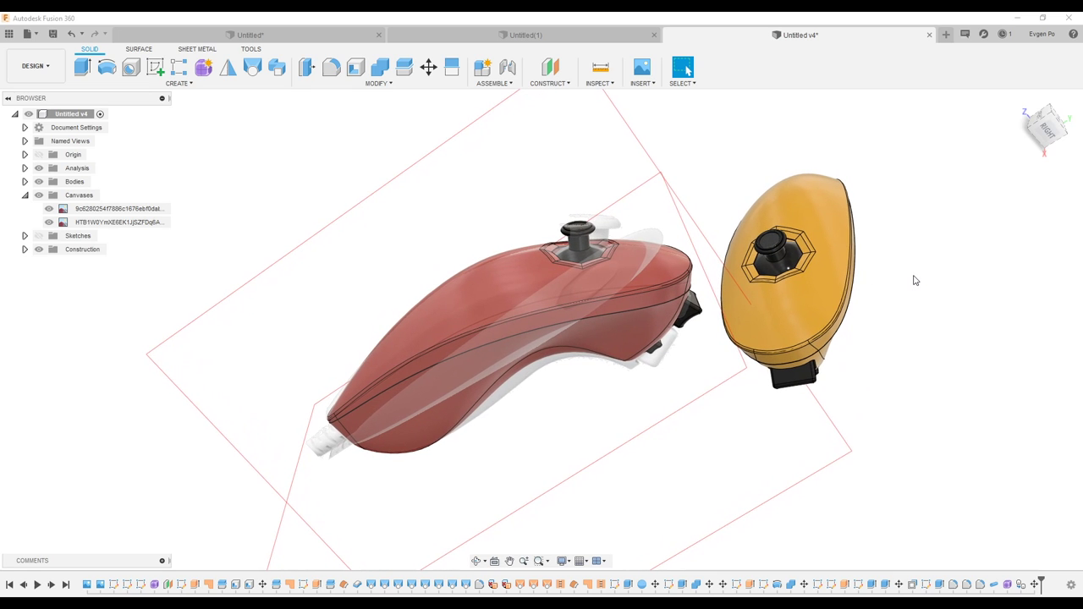
Hide the red and orange bodies so only the controller canvases show
{"action": "scroll", "coordinate": [915, 280], "scroll_direction": "down", "scroll_amount": 1}
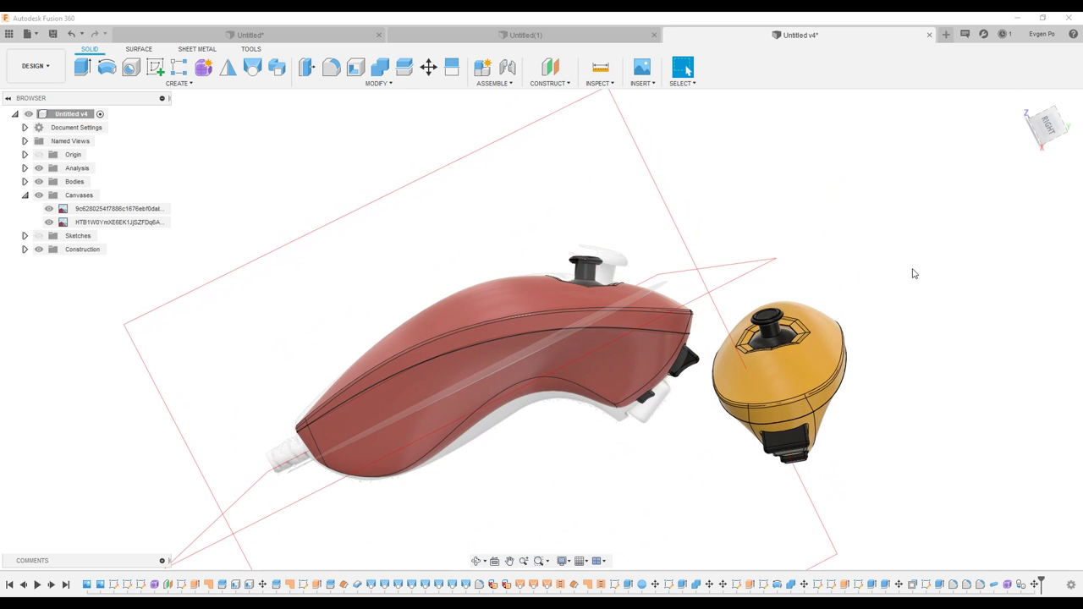
{"action": "left_click", "coordinate": [644, 83]}
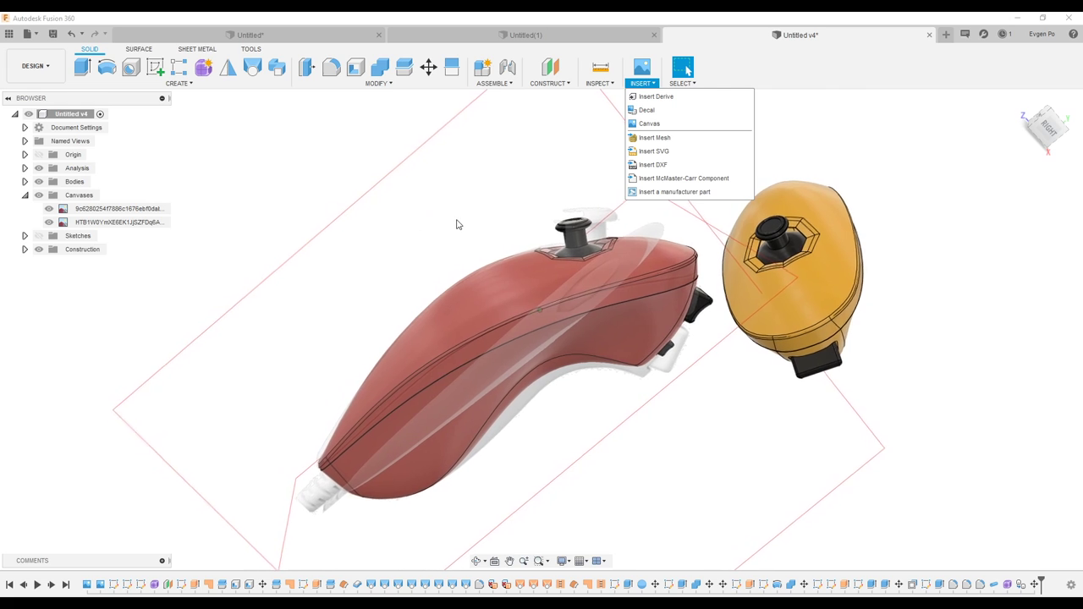
{"action": "left_click", "coordinate": [455, 222]}
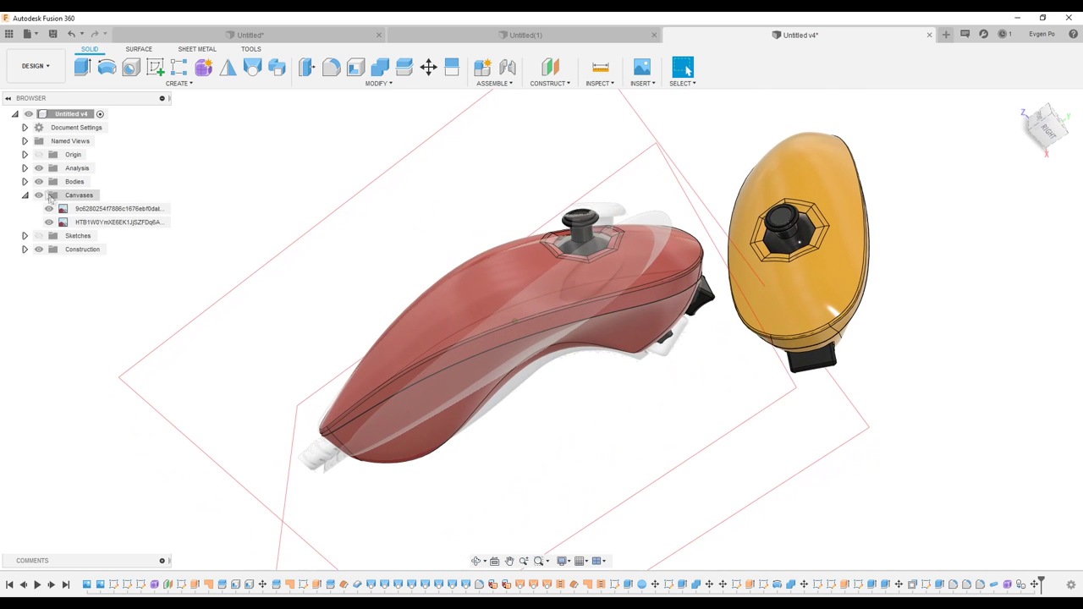
{"action": "left_click", "coordinate": [38, 181]}
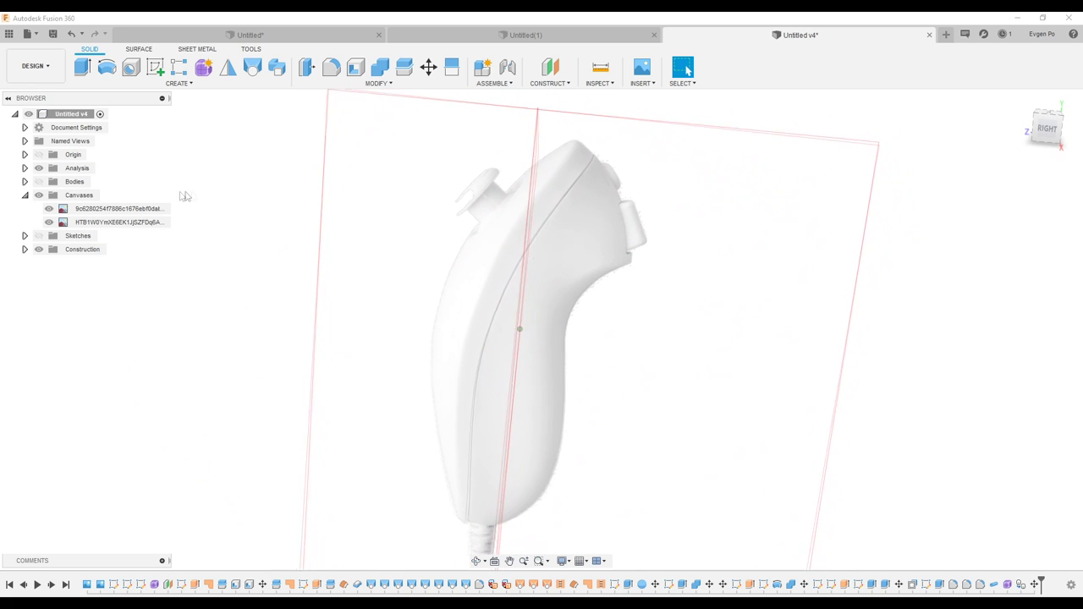
{"action": "left_click", "coordinate": [39, 181]}
{"action": "left_click", "coordinate": [38, 181]}
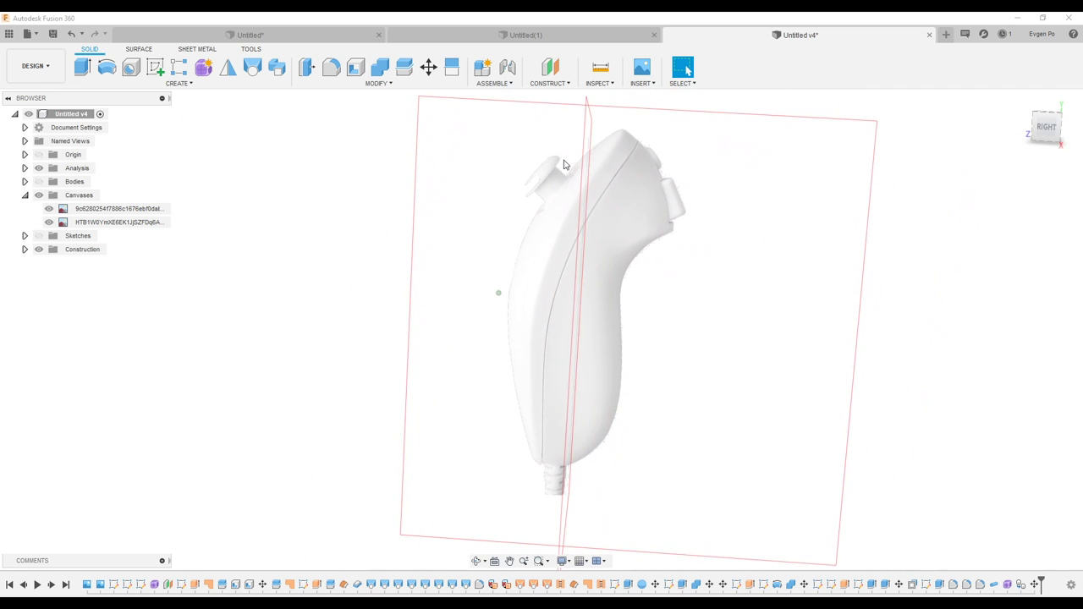
Orbit the view around the controller canvases to inspect them from several angles
{"action": "mouse_move", "coordinate": [495, 187]}
{"action": "middle_mouse_down", "text": "shift"}
{"action": "mouse_move", "coordinate": [540, 172]}
{"action": "mouse_move", "coordinate": [497, 159]}
{"action": "middle_mouse_up", "text": "shift"}
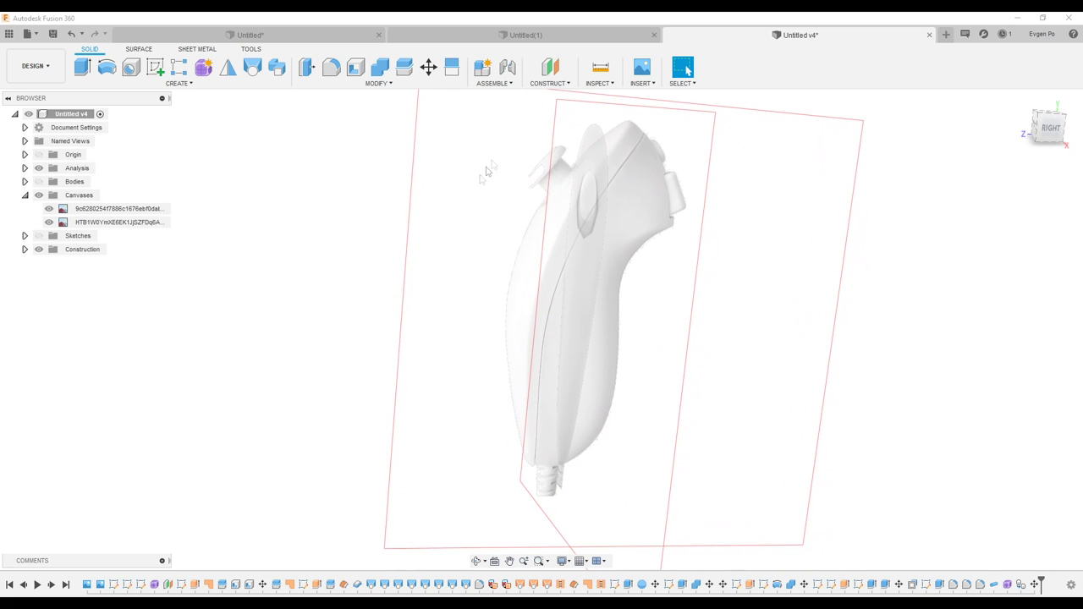
{"action": "middle_click_drag", "start_coordinate": [718, 268], "coordinate": [707, 235], "text": "shift"}
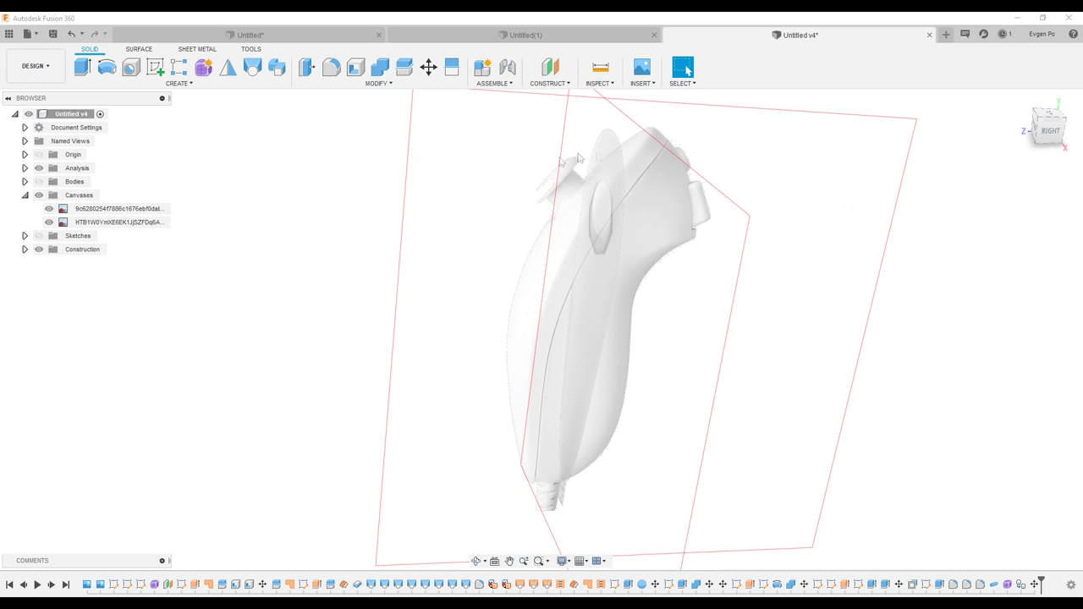
{"action": "middle_click_drag", "start_coordinate": [485, 317], "coordinate": [507, 288], "text": "shift"}
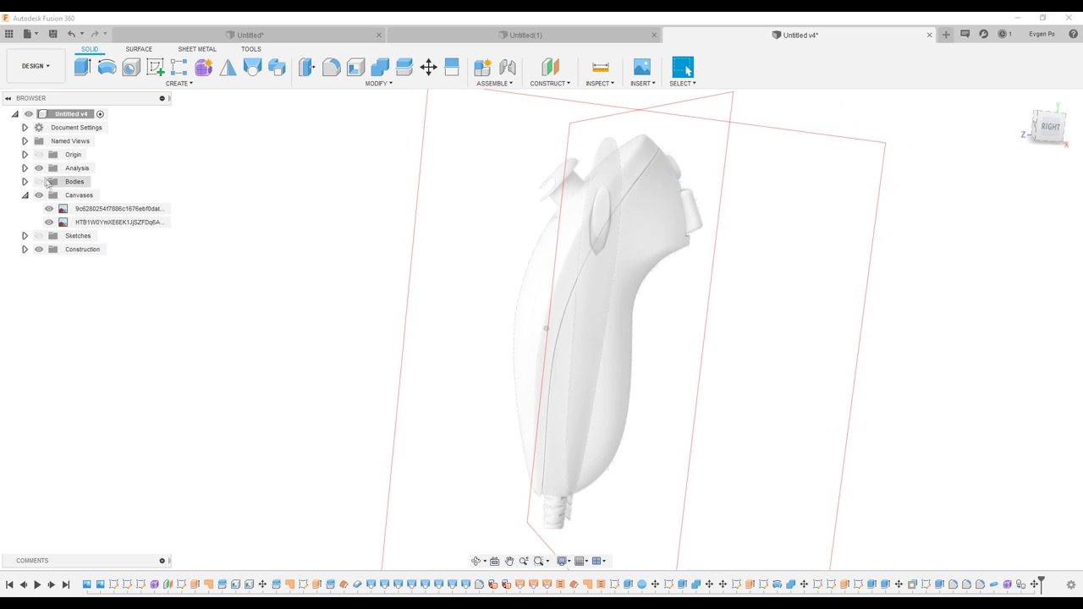
{"action": "middle_click_drag", "start_coordinate": [559, 234], "coordinate": [320, 203], "text": "shift"}
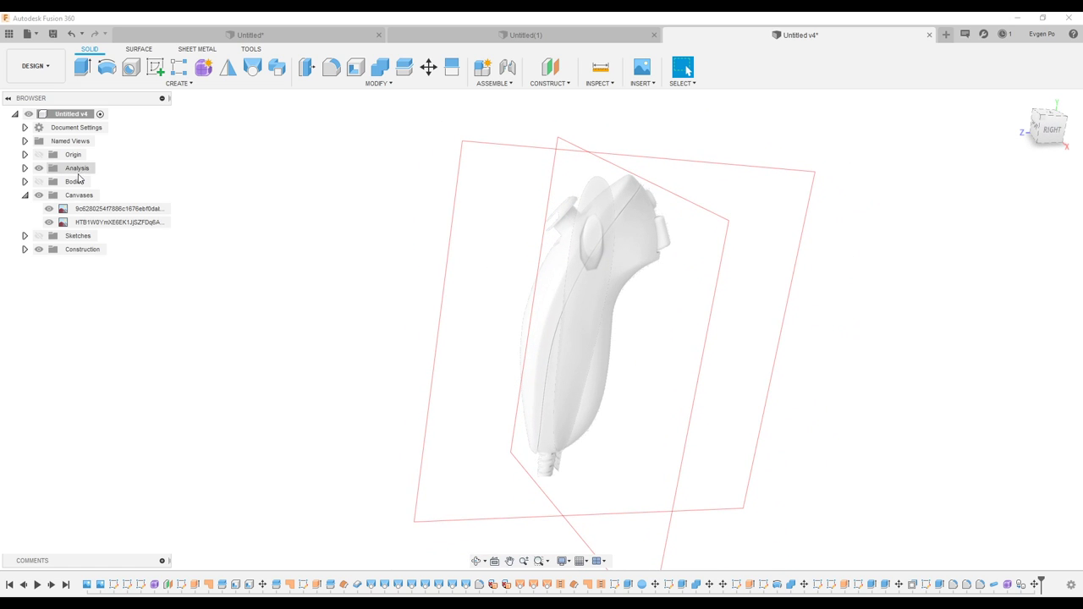
{"action": "middle_click_drag", "start_coordinate": [505, 256], "coordinate": [540, 168], "text": "shift"}
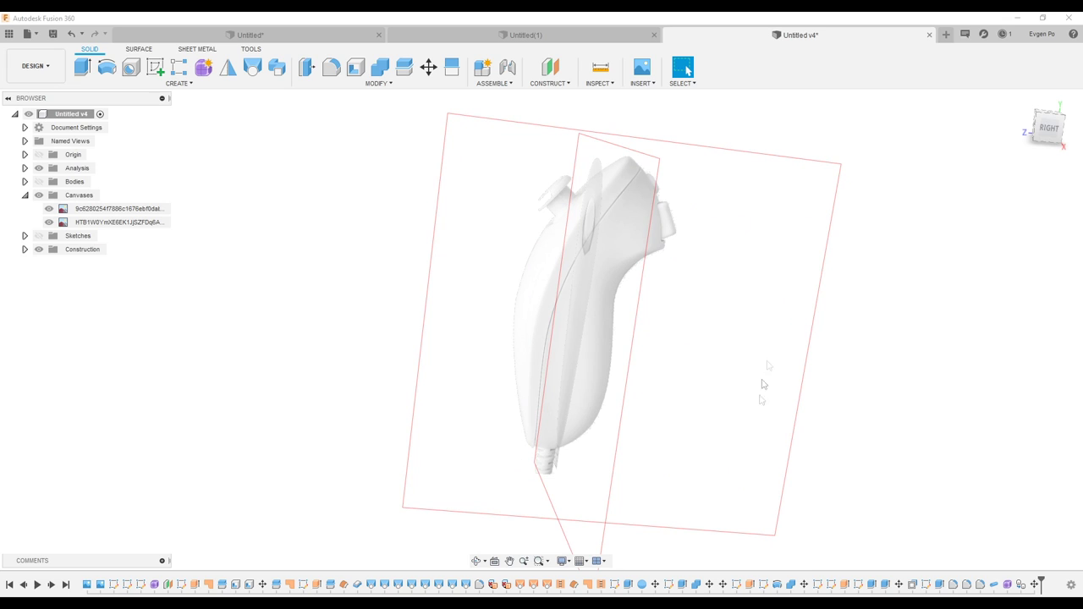
{"action": "middle_click_drag", "start_coordinate": [520, 176], "coordinate": [486, 338], "text": "shift"}
{"action": "middle_click_drag", "start_coordinate": [748, 211], "coordinate": [748, 211], "text": "shift"}
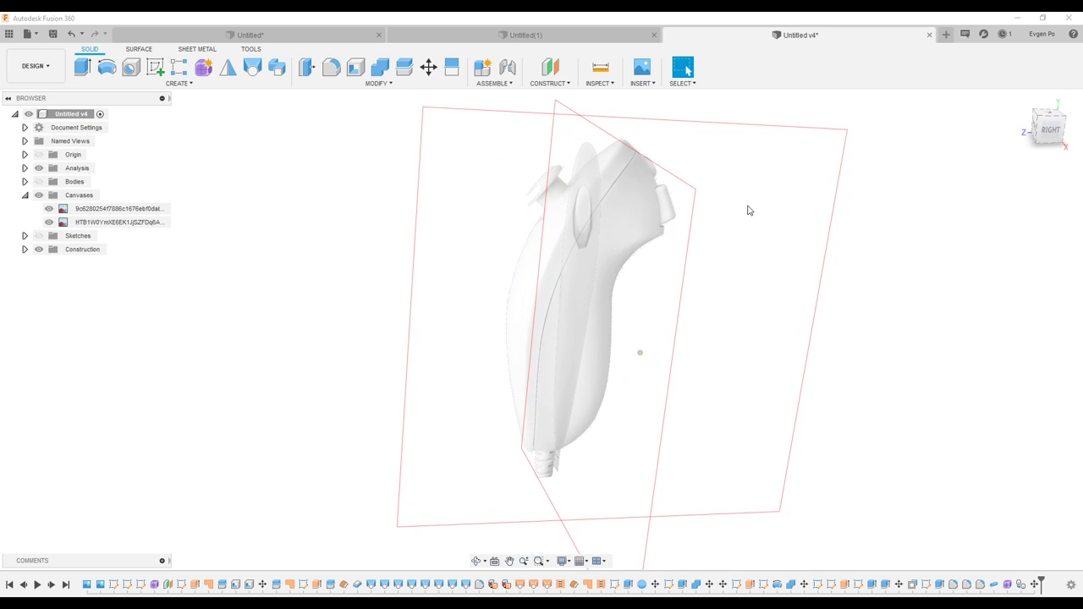
{"action": "middle_click_drag", "start_coordinate": [307, 504], "coordinate": [359, 492], "text": "shift"}
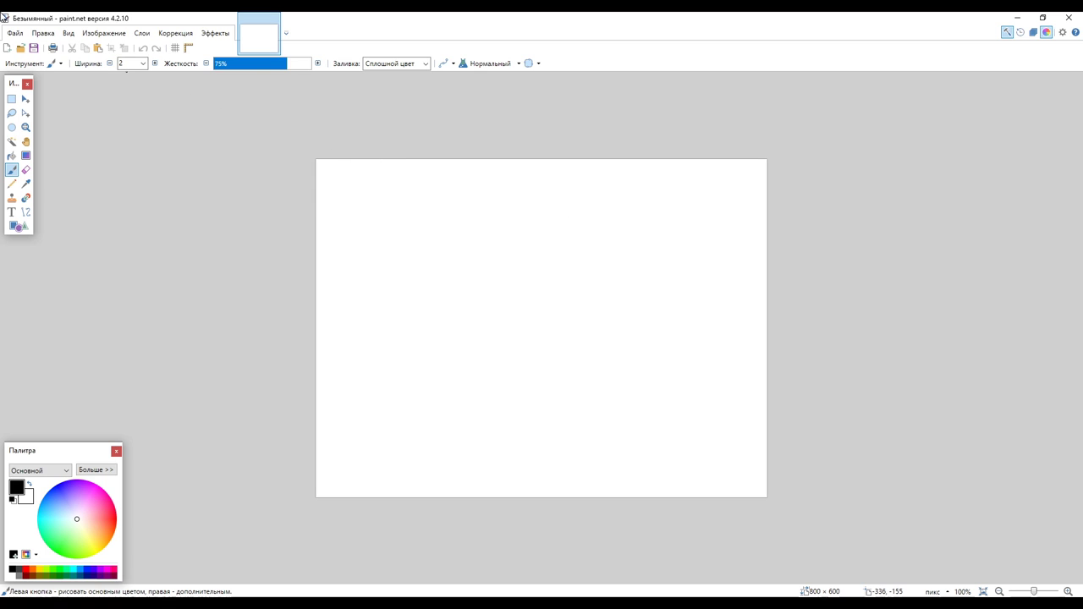
Open the earrings photo RwPhBAZp-eQ.jpg from Рабочий стол in paint.net
{"action": "left_click", "coordinate": [14, 34]}
{"action": "left_click", "coordinate": [35, 64]}
{"action": "left_click", "coordinate": [55, 95]}
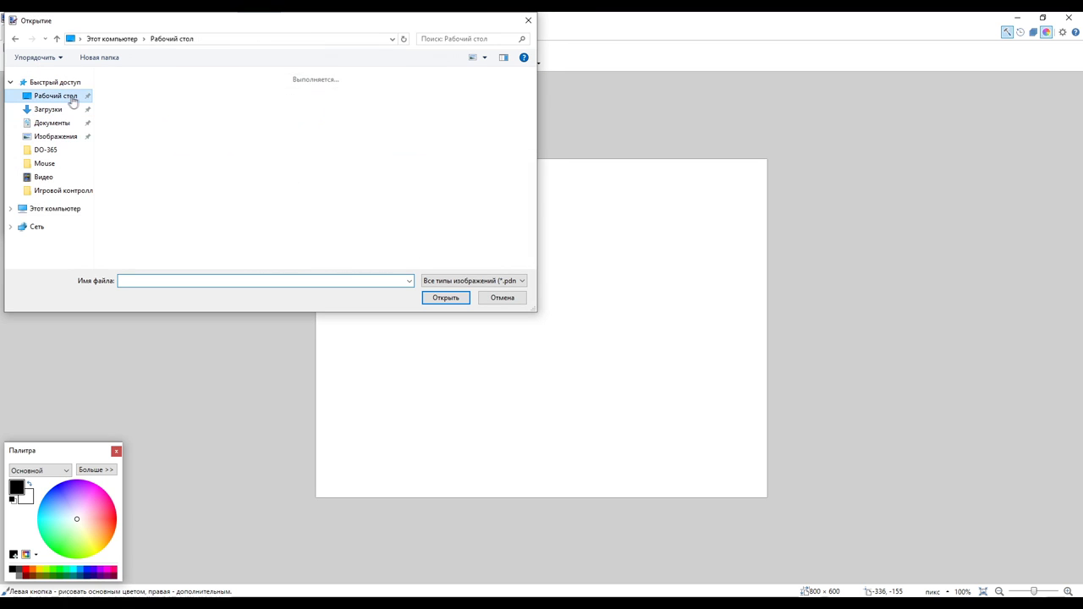
{"action": "scroll", "coordinate": [328, 189], "scroll_direction": "down", "scroll_amount": 2}
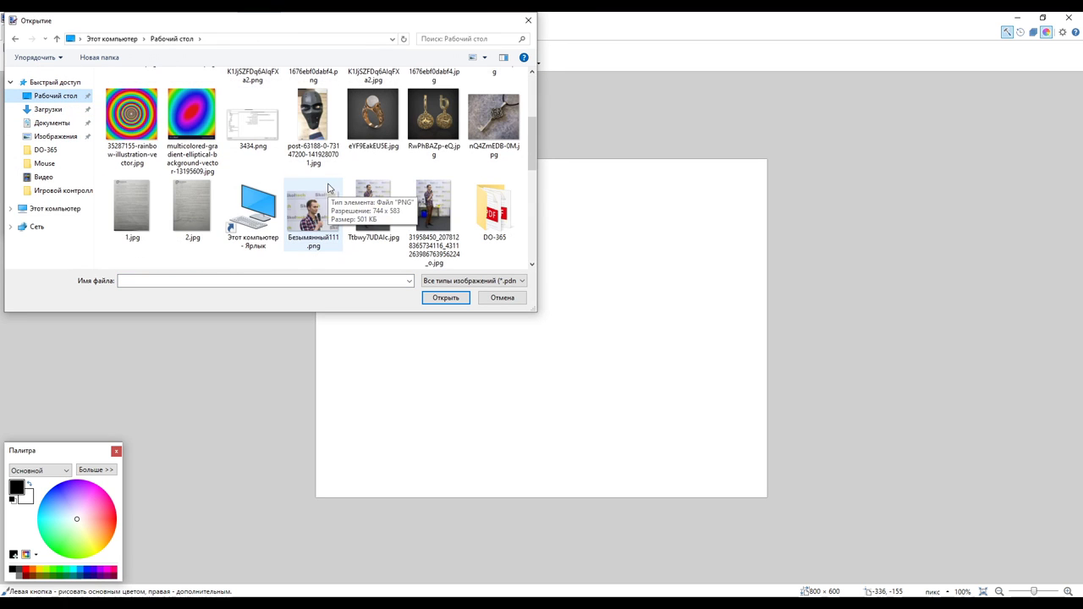
{"action": "scroll", "coordinate": [329, 190], "scroll_direction": "up", "scroll_amount": 2}
{"action": "double_click", "coordinate": [432, 179]}
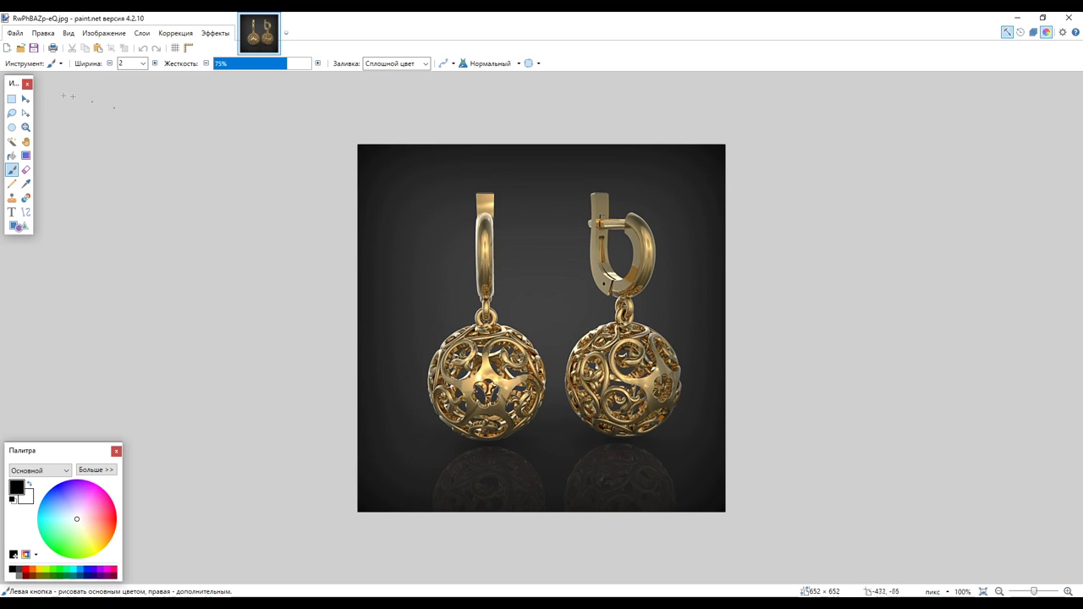
Magic-wand select the dark background at 23% tolerance and delete it to transparency
{"action": "left_click", "coordinate": [12, 141]}
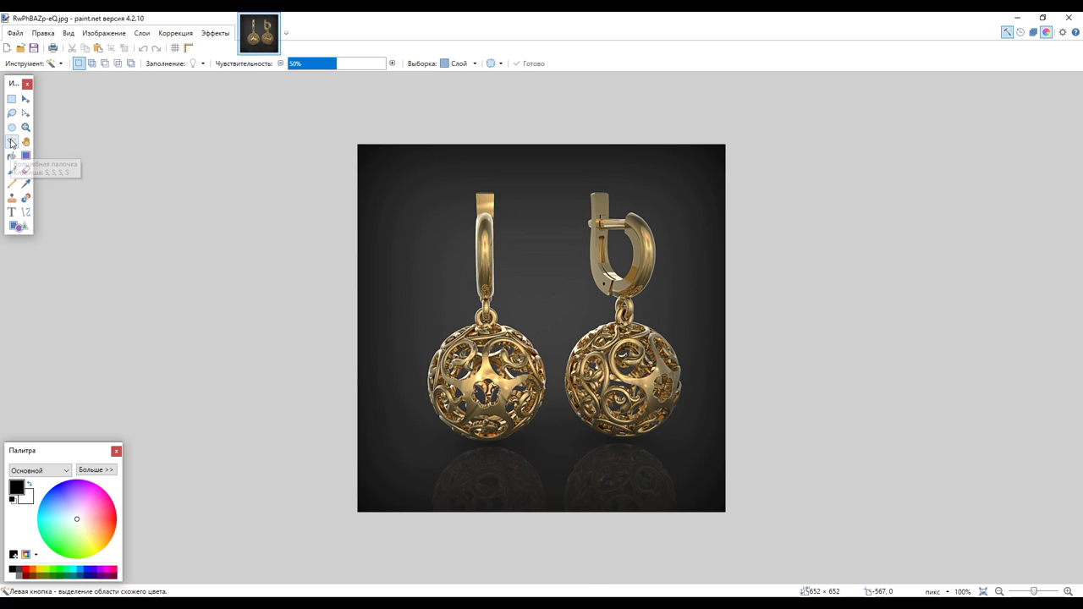
{"action": "left_click", "coordinate": [434, 225]}
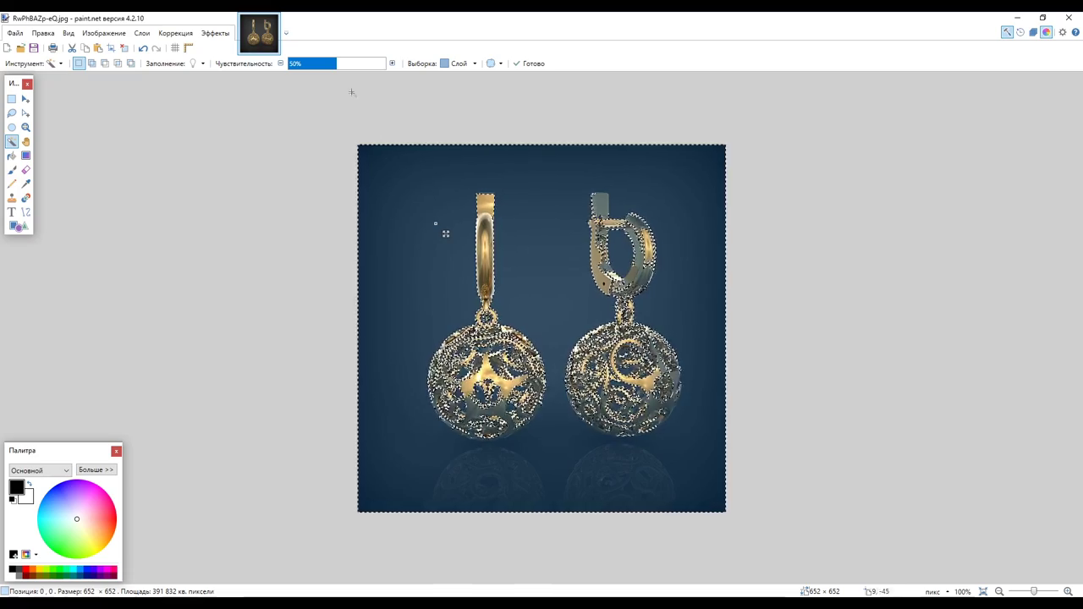
{"action": "left_click_drag", "start_coordinate": [339, 67], "coordinate": [314, 68]}
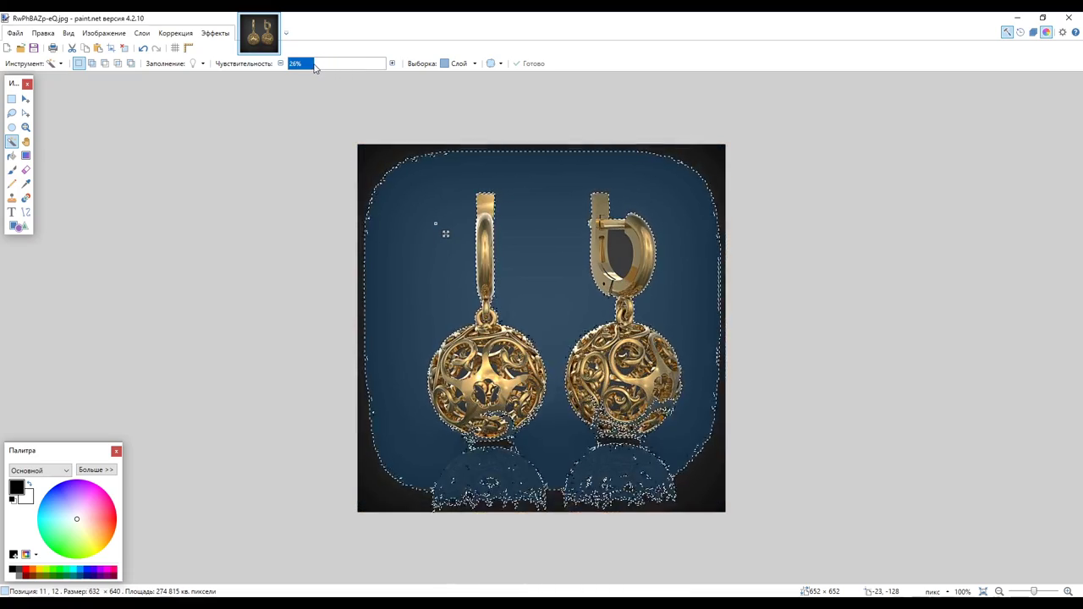
{"action": "mouse_move", "coordinate": [314, 68]}
{"action": "left_mouse_down"}
{"action": "mouse_move", "coordinate": [348, 68]}
{"action": "mouse_move", "coordinate": [311, 72]}
{"action": "left_mouse_up"}
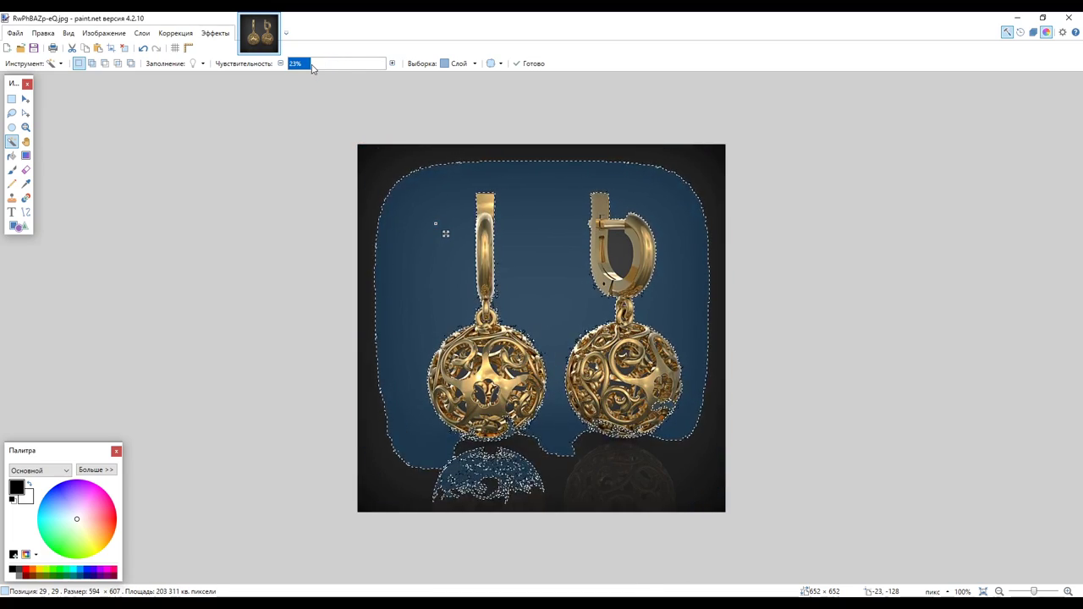
{"action": "key", "text": "Delete"}
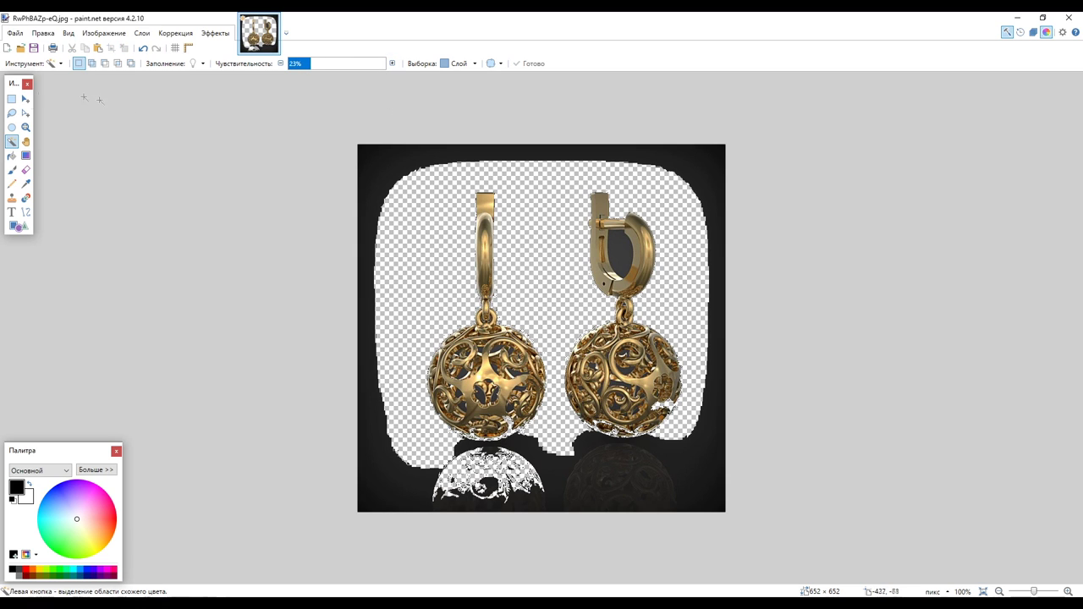
With Rectangle Select, delete the dark top-left block, left strip, bottom reflections and right strip
{"action": "left_click", "coordinate": [12, 99]}
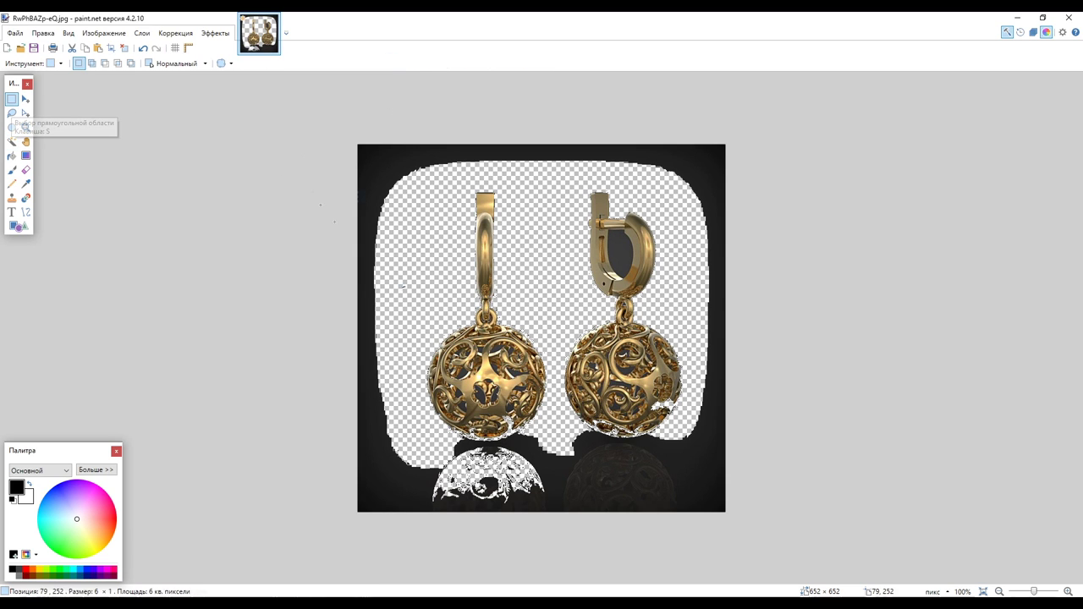
{"action": "left_click_drag", "start_coordinate": [406, 288], "coordinate": [256, 49]}
{"action": "key", "text": "Delete"}
{"action": "left_click_drag", "start_coordinate": [403, 253], "coordinate": [280, 601]}
{"action": "key", "text": "Delete"}
{"action": "left_click_drag", "start_coordinate": [395, 433], "coordinate": [740, 529]}
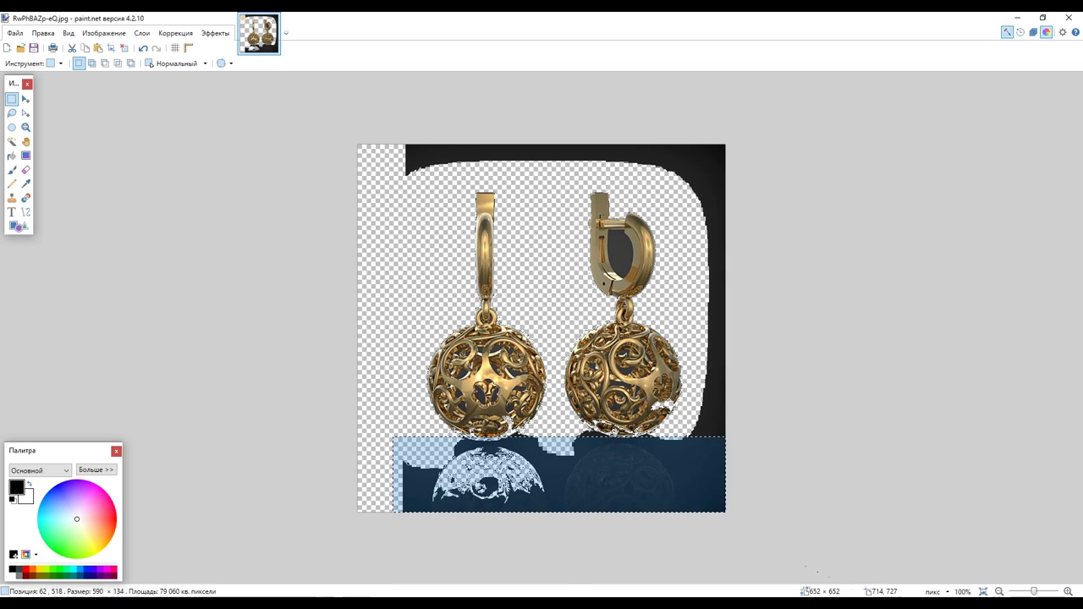
{"action": "key", "text": "Delete"}
{"action": "left_click_drag", "start_coordinate": [698, 217], "coordinate": [738, 518]}
{"action": "key", "text": "Delete"}
Delete the remaining dark fragments at lower right, top-right corner, right edge and top band
{"action": "left_click_drag", "start_coordinate": [687, 416], "coordinate": [745, 480]}
{"action": "key", "text": "Delete"}
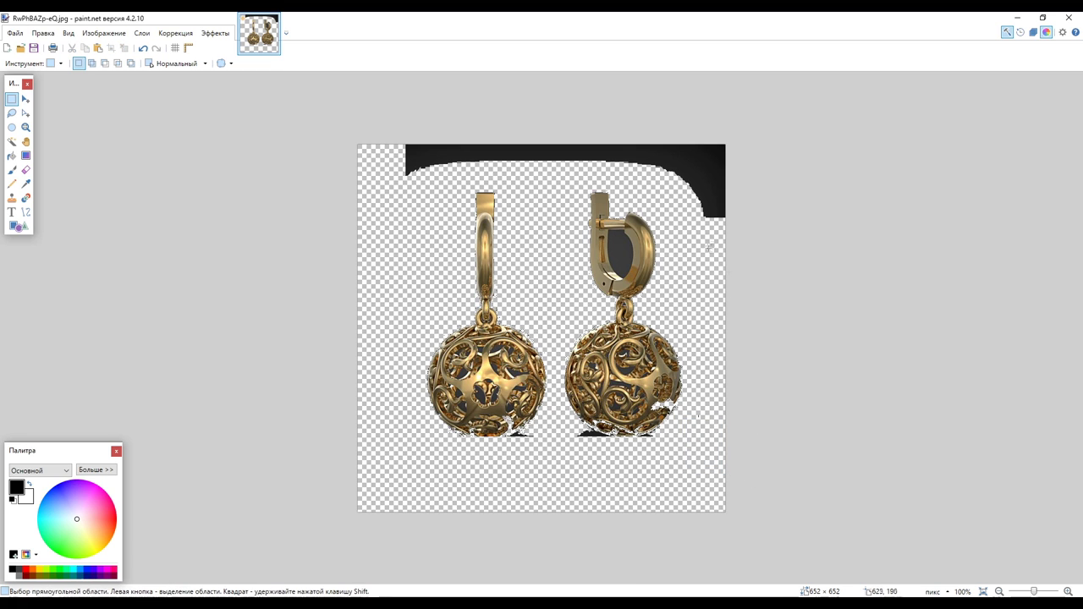
{"action": "left_click_drag", "start_coordinate": [682, 209], "coordinate": [737, 135]}
{"action": "key", "text": "Delete"}
{"action": "left_click_drag", "start_coordinate": [687, 188], "coordinate": [778, 251]}
{"action": "key", "text": "Delete"}
{"action": "left_click_drag", "start_coordinate": [704, 186], "coordinate": [380, 116]}
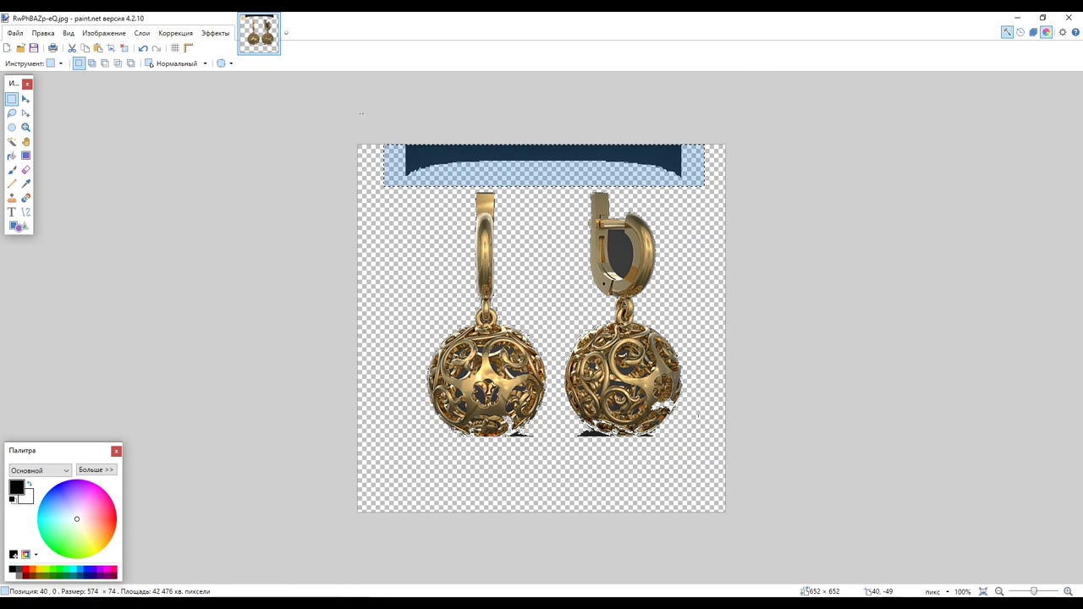
{"action": "key", "text": "Delete"}
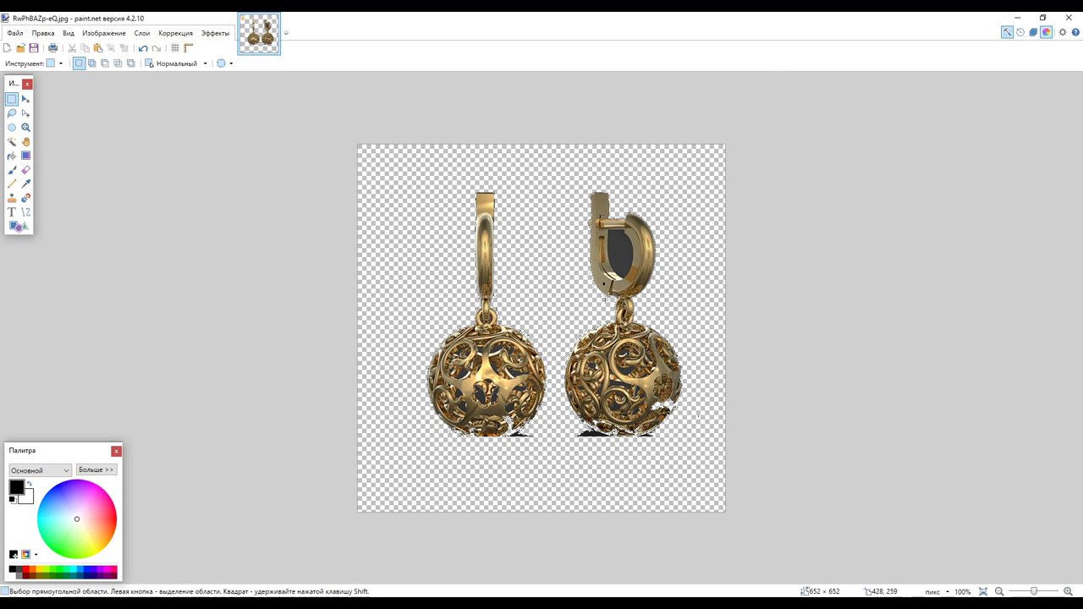
{"action": "left_click", "coordinate": [20, 37]}
Save the cut-out as PNG file RwPhBAZ222p-eQ.png on Рабочий стол with default PNG settings
{"action": "left_click", "coordinate": [54, 138]}
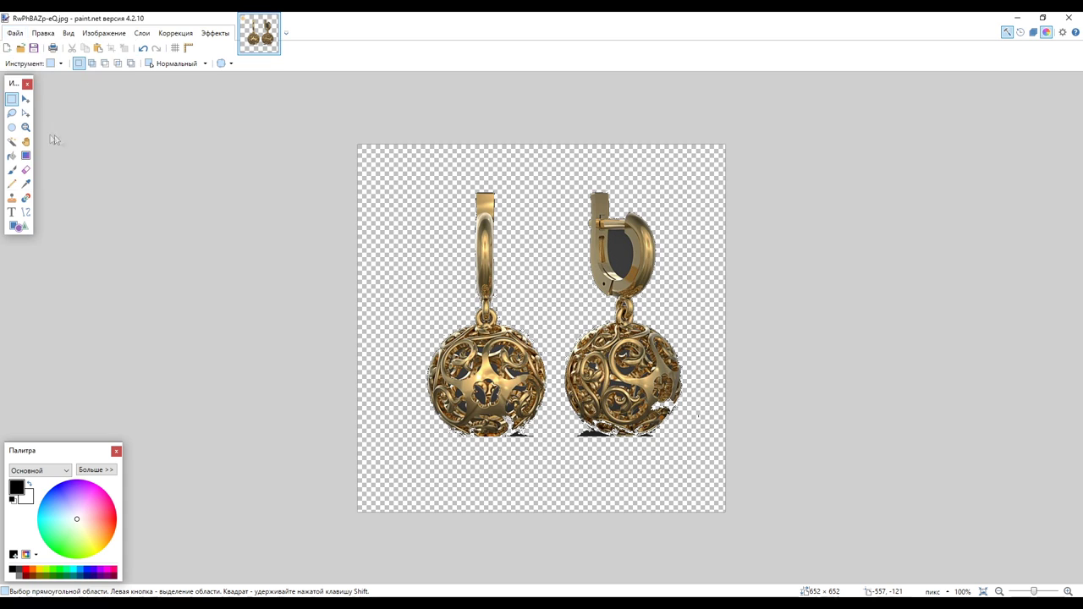
{"action": "left_click", "coordinate": [168, 274]}
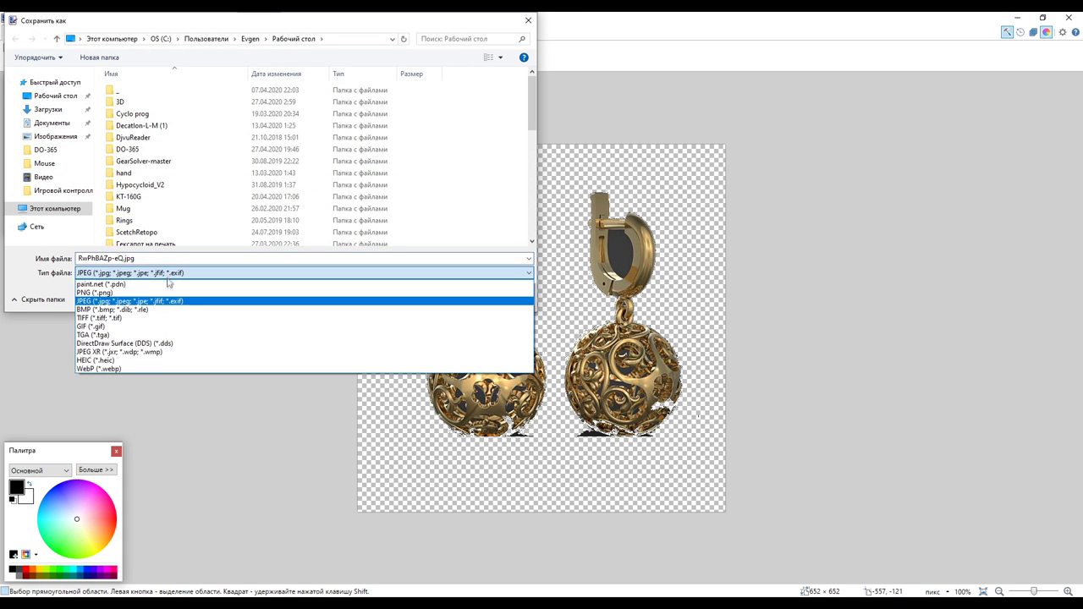
{"action": "left_click", "coordinate": [95, 293]}
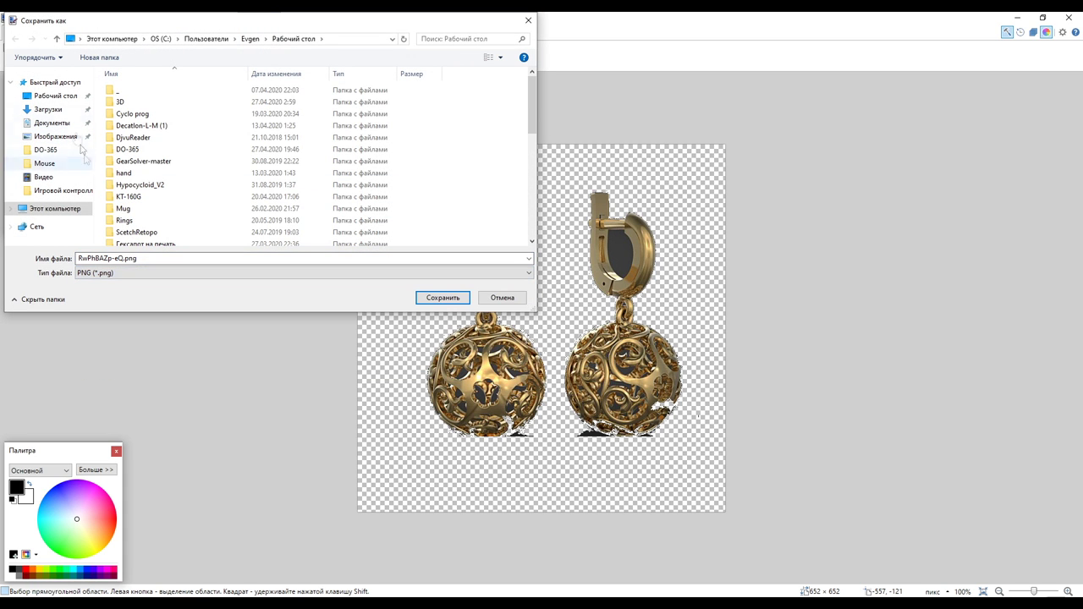
{"action": "left_click", "coordinate": [55, 96]}
{"action": "left_click", "coordinate": [109, 258]}
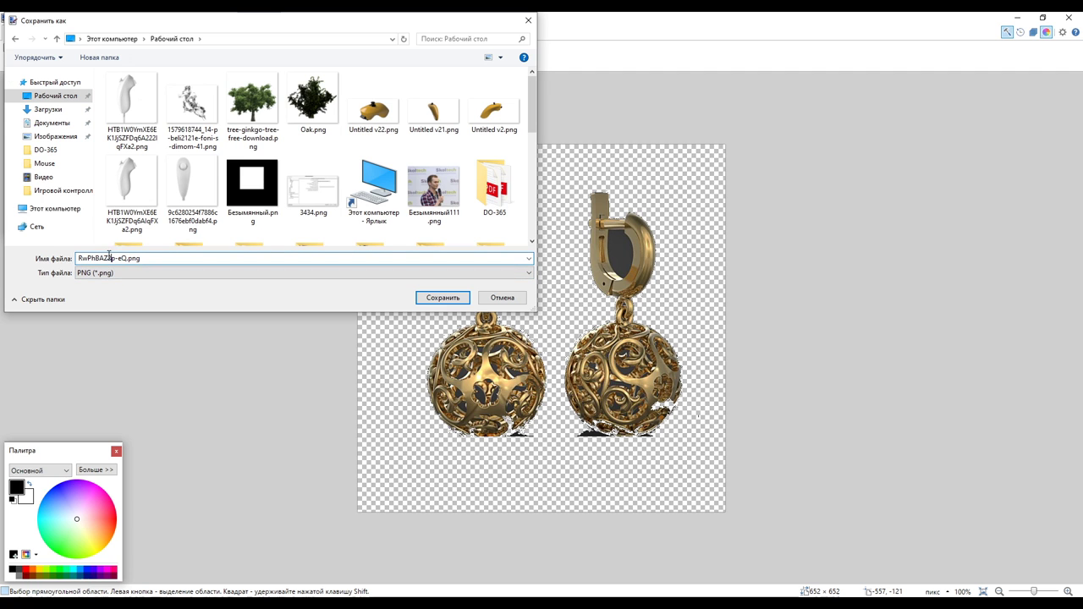
{"action": "left_click", "coordinate": [444, 299]}
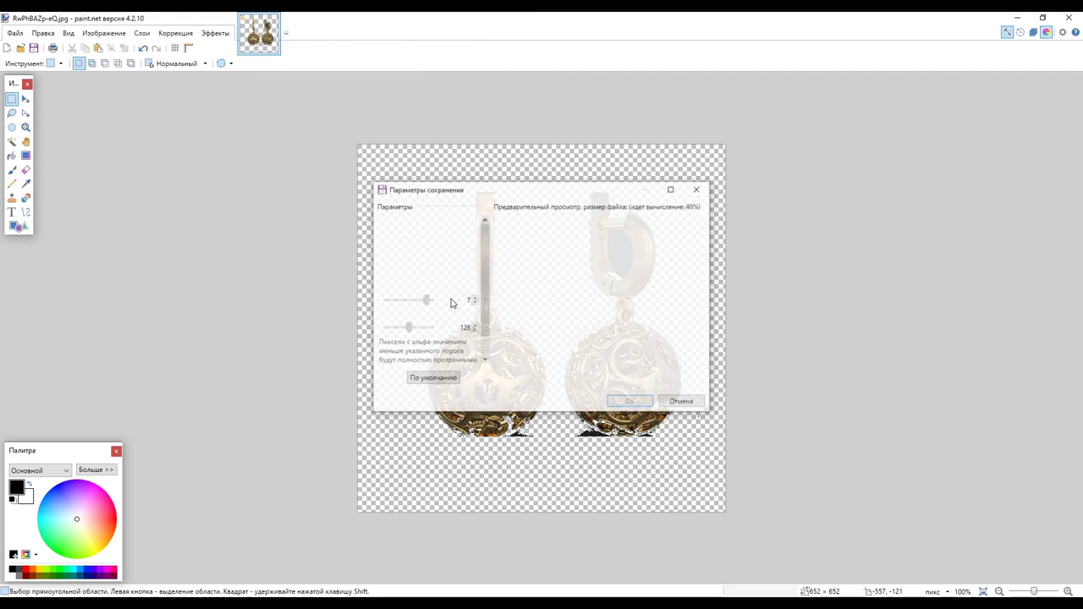
{"action": "left_click", "coordinate": [631, 402]}
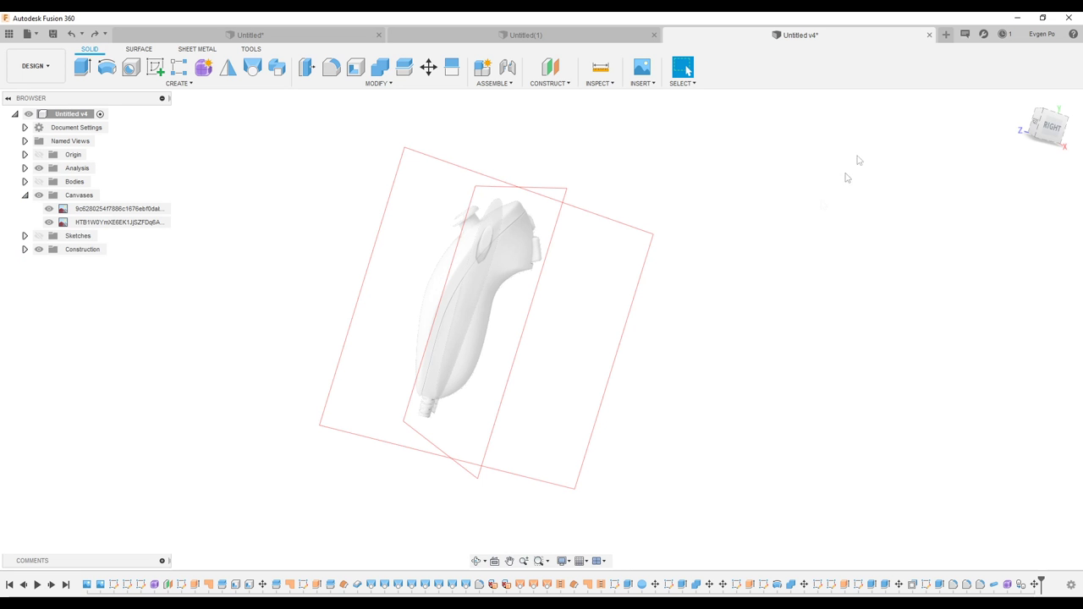
Insert RwPhBAZp-eQ.jpg as a canvas on the YZ plane, offset 26.655 mm by 13.926 mm
{"action": "middle_click_drag", "start_coordinate": [467, 321], "coordinate": [479, 278], "text": "shift"}
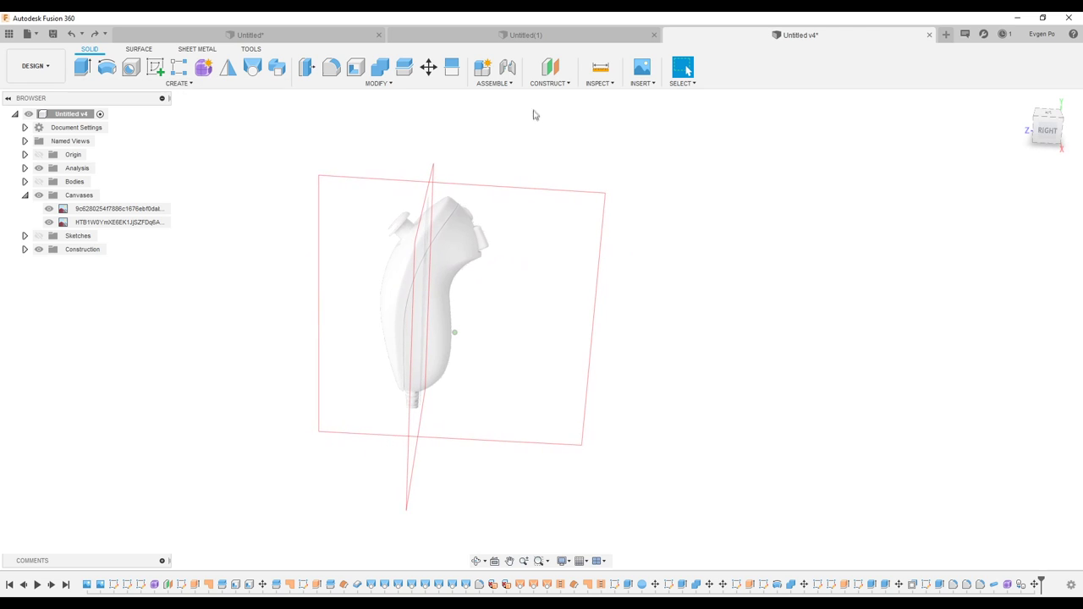
{"action": "left_click", "coordinate": [642, 76]}
{"action": "left_click", "coordinate": [651, 140]}
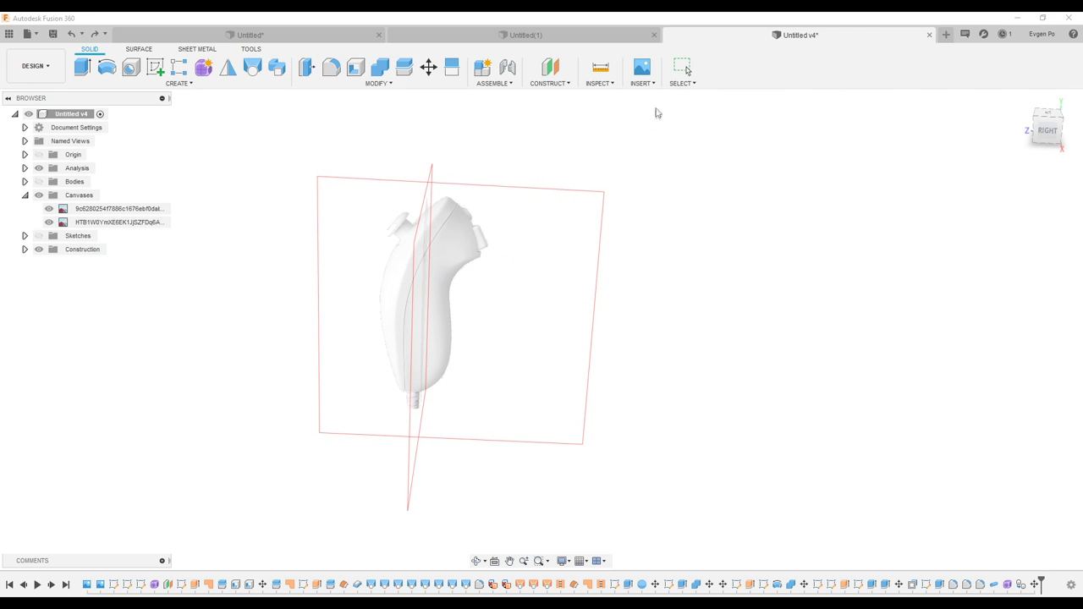
{"action": "left_click", "coordinate": [424, 414]}
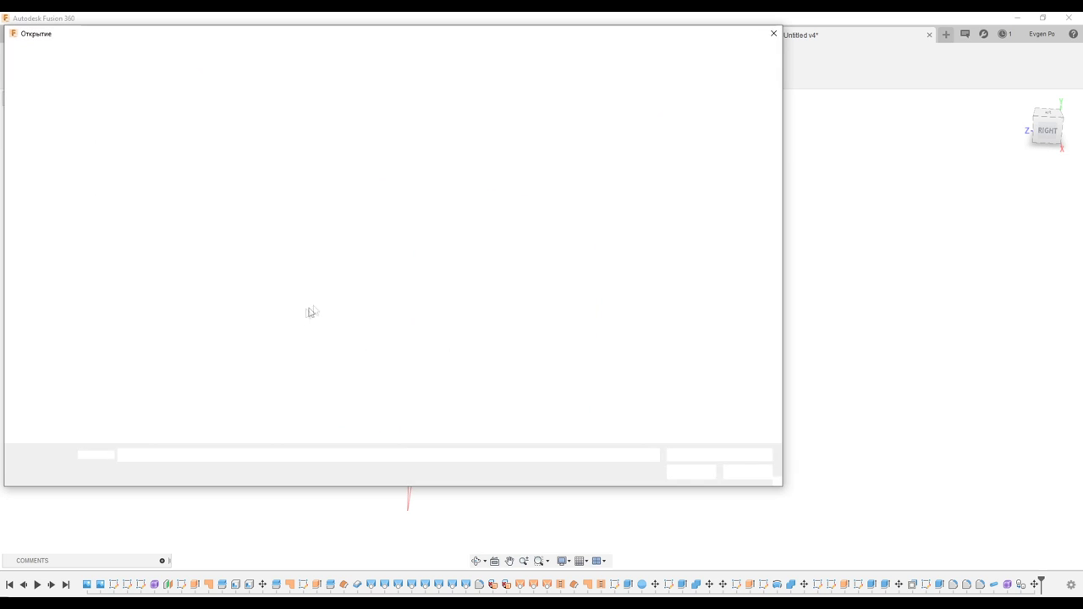
{"action": "double_click", "coordinate": [682, 194]}
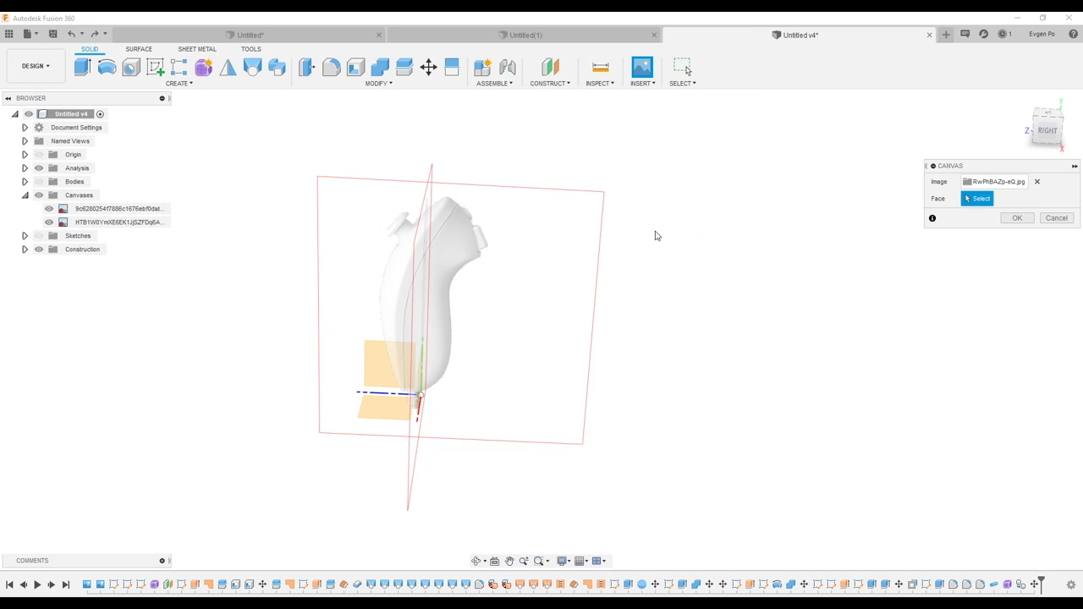
{"action": "left_click", "coordinate": [392, 380]}
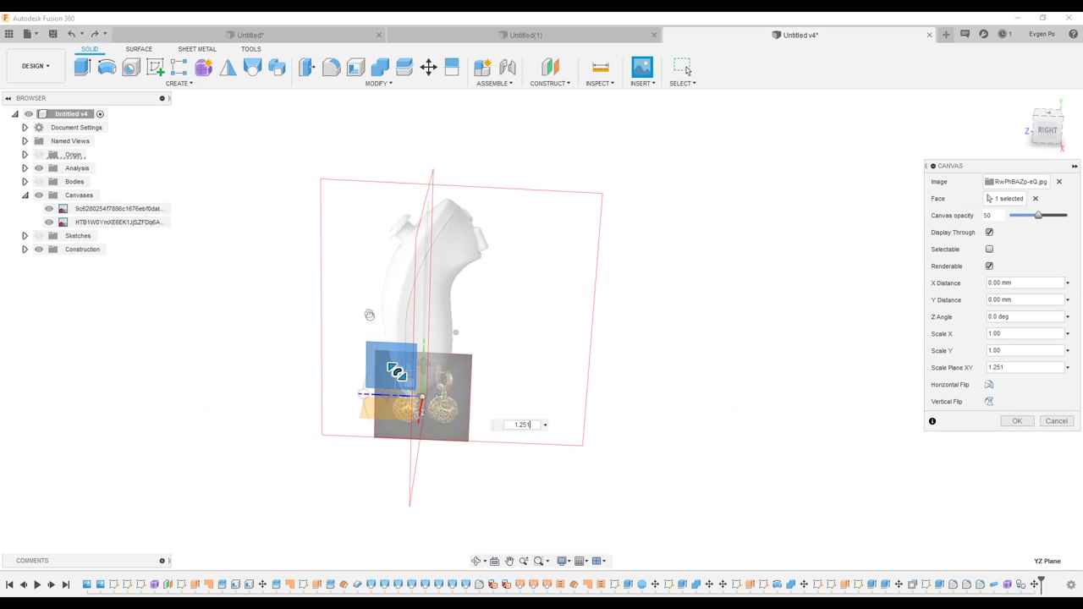
{"action": "left_click_drag", "start_coordinate": [408, 396], "coordinate": [350, 296]}
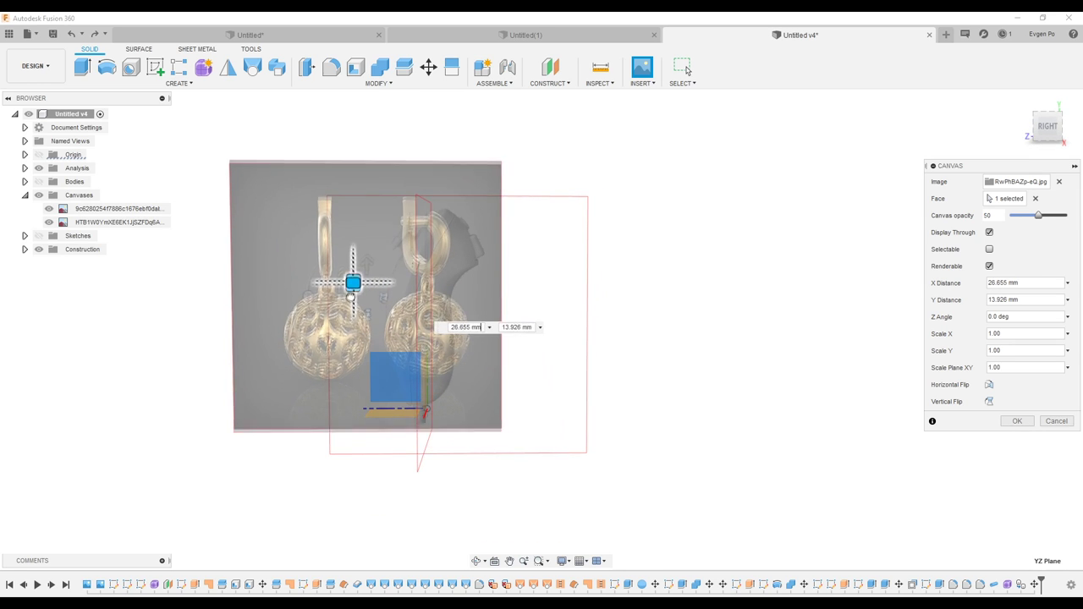
{"action": "left_click", "coordinate": [1020, 426]}
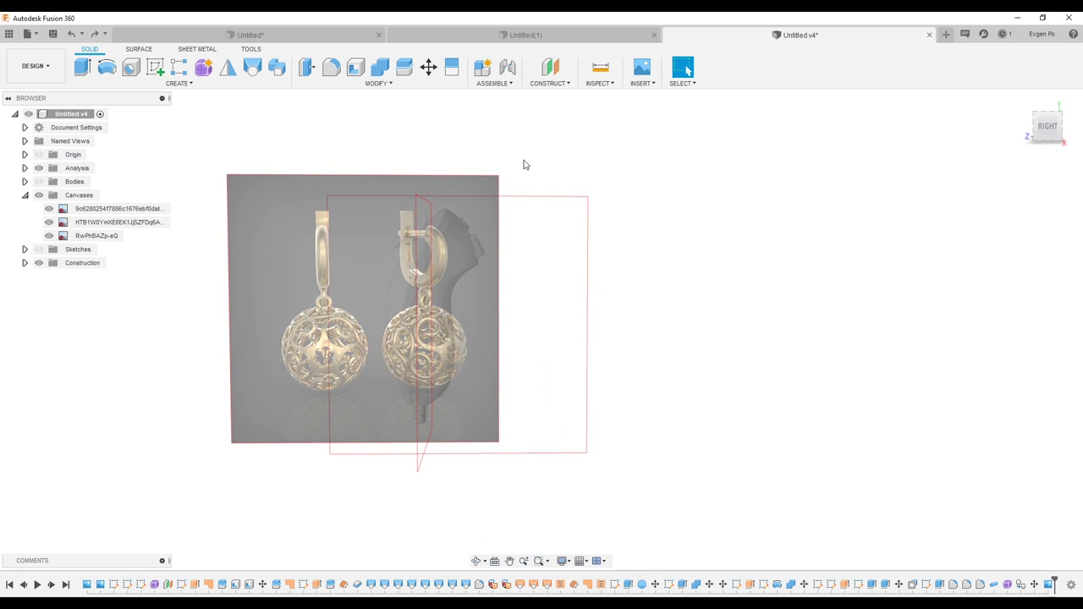
{"action": "left_click", "coordinate": [641, 83]}
Insert RwPhBAZ222p-eQ.png as a YZ-plane canvas, scaled to 1.543 and moved right
{"action": "left_click", "coordinate": [656, 125]}
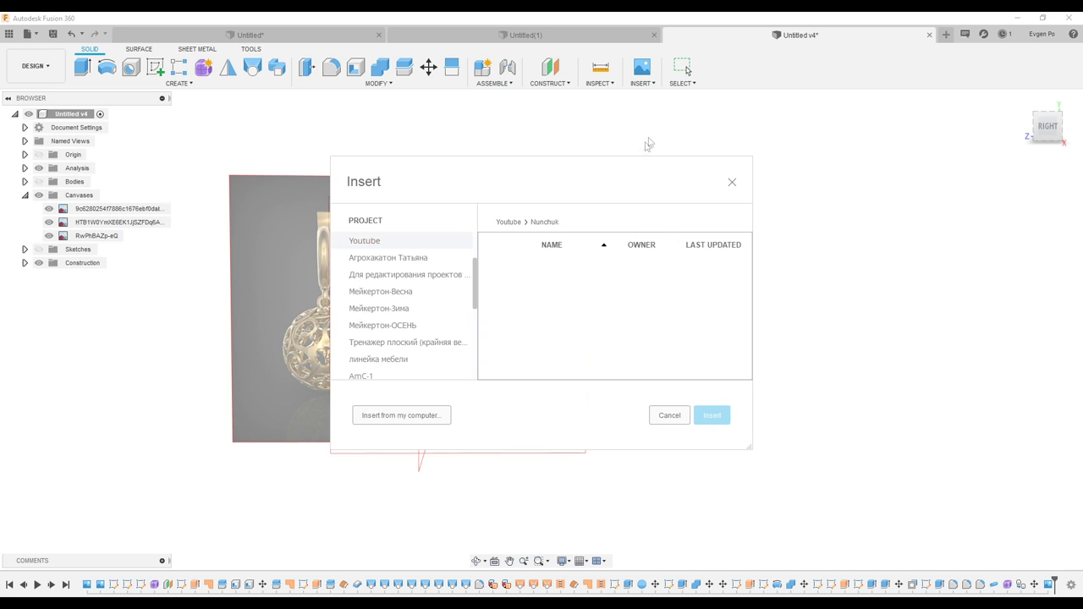
{"action": "left_click", "coordinate": [423, 413]}
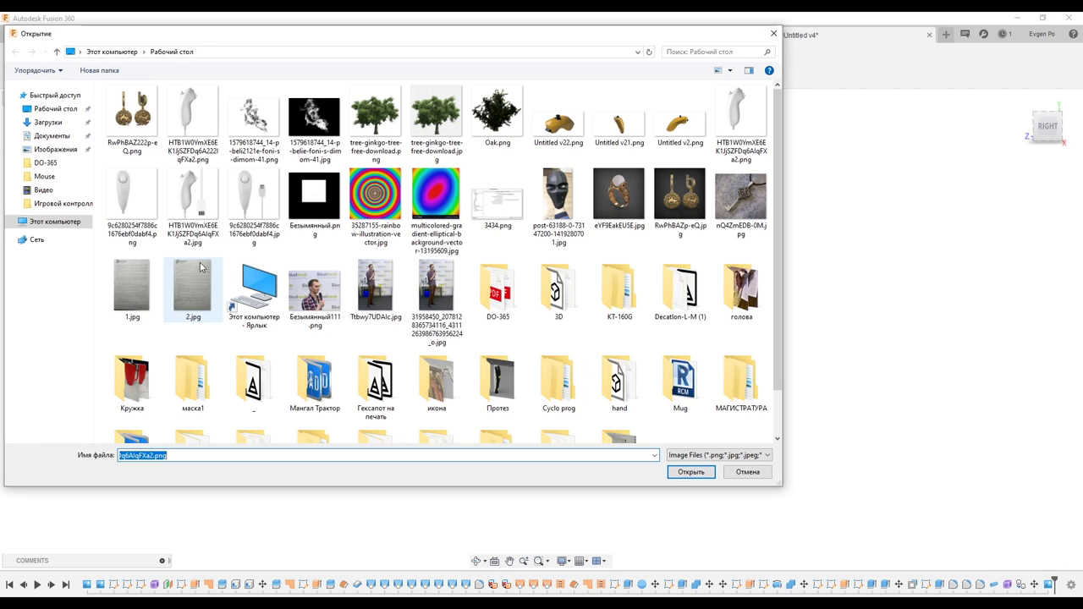
{"action": "double_click", "coordinate": [132, 115]}
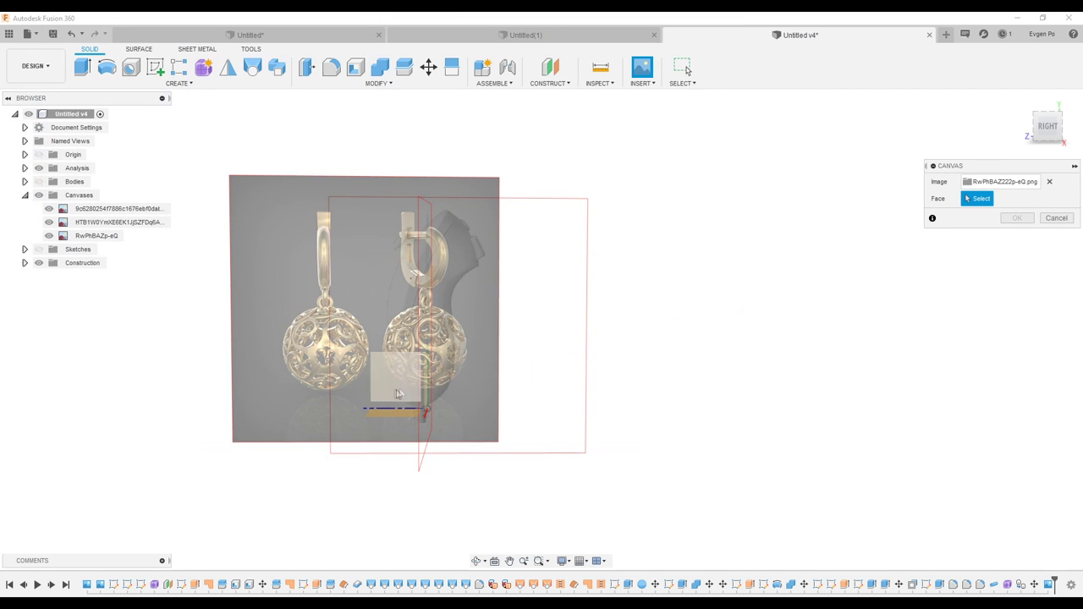
{"action": "left_click", "coordinate": [394, 396]}
{"action": "mouse_move", "coordinate": [393, 395]}
{"action": "left_mouse_down"}
{"action": "mouse_move", "coordinate": [546, 303]}
{"action": "mouse_move", "coordinate": [564, 348]}
{"action": "mouse_move", "coordinate": [610, 325]}
{"action": "left_mouse_up"}
{"action": "left_click", "coordinate": [1019, 425]}
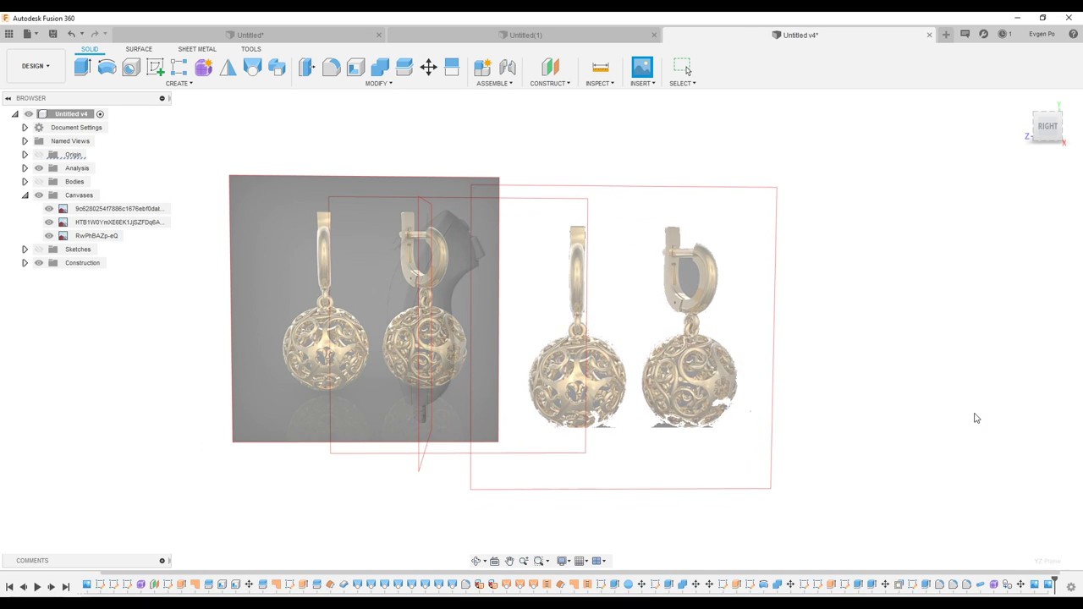
{"action": "mouse_move", "coordinate": [977, 415]}
{"action": "middle_mouse_down", "text": "shift"}
{"action": "mouse_move", "coordinate": [919, 454]}
{"action": "mouse_move", "coordinate": [542, 241]}
{"action": "middle_mouse_up", "text": "shift"}
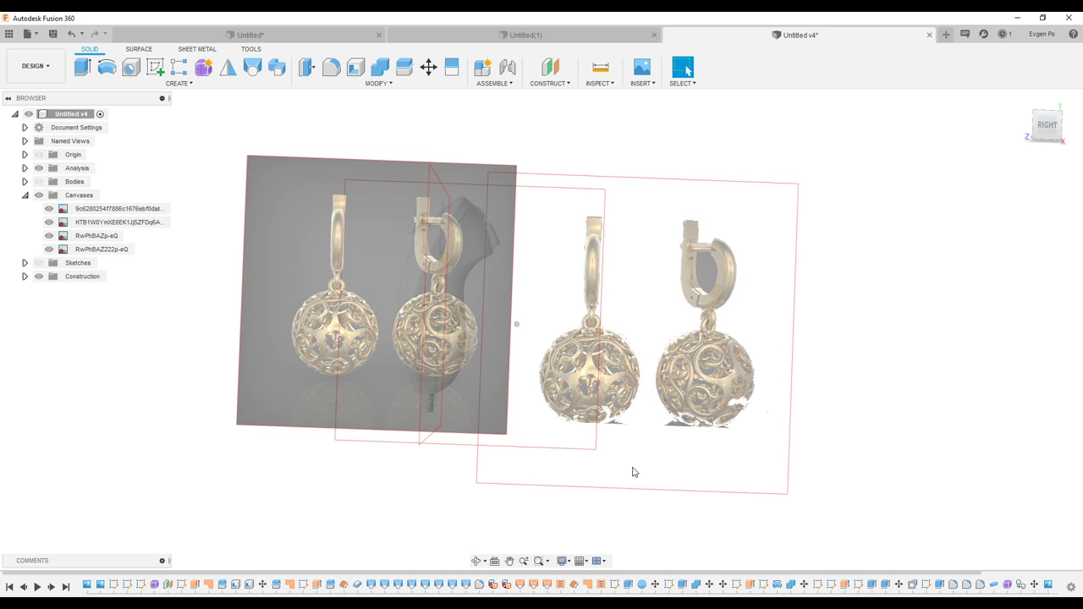
Orbit the view around the earrings canvases from several angles
{"action": "middle_click_drag", "start_coordinate": [634, 473], "coordinate": [370, 257], "text": "shift"}
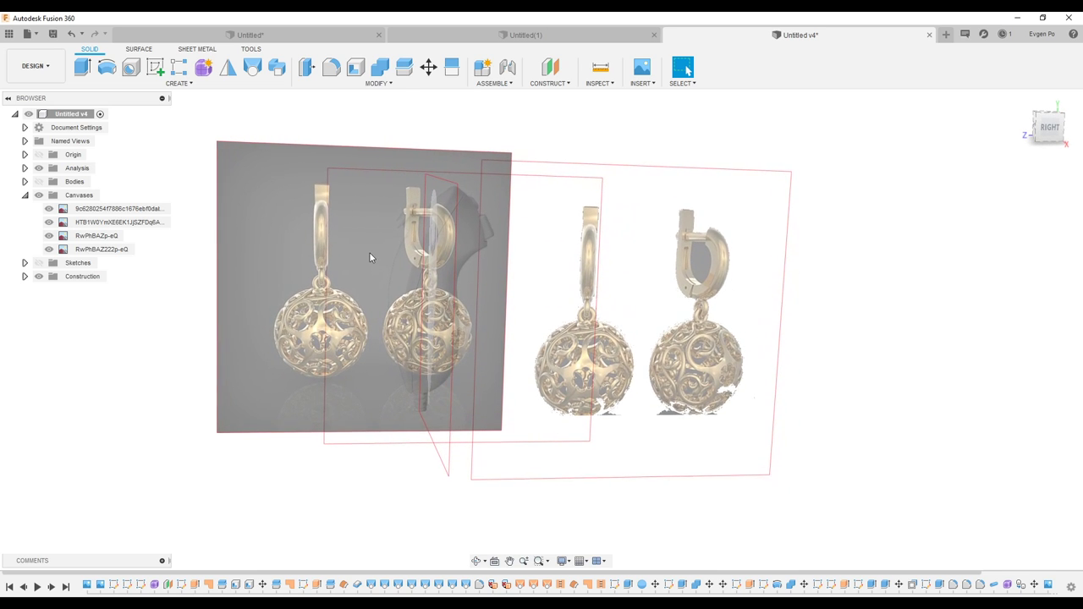
{"action": "middle_click_drag", "start_coordinate": [568, 210], "coordinate": [634, 366], "text": "shift"}
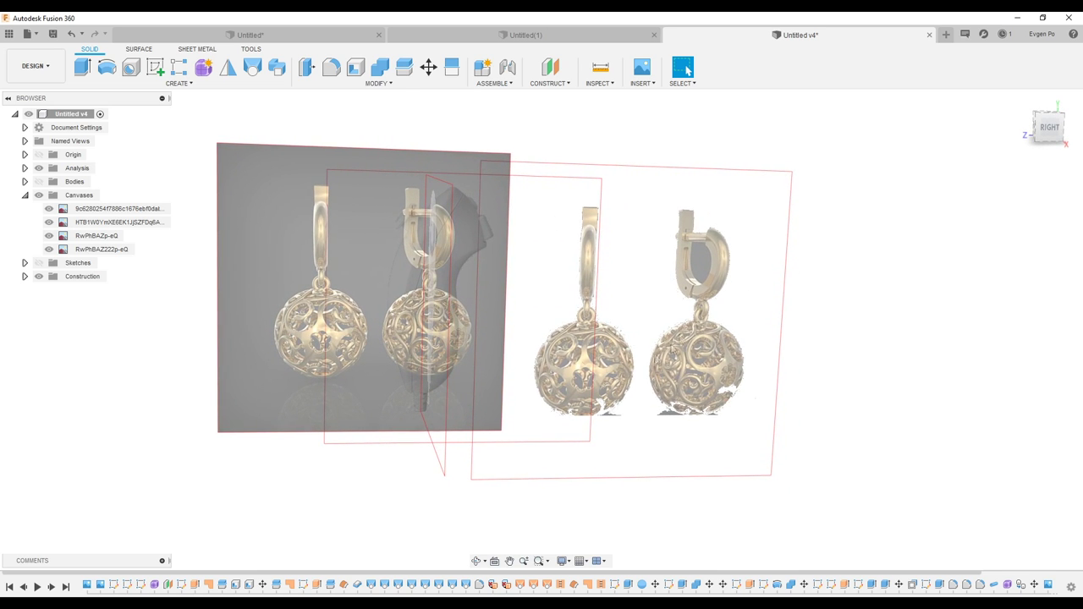
{"action": "mouse_move", "coordinate": [592, 326]}
{"action": "middle_mouse_down", "text": "shift"}
{"action": "mouse_move", "coordinate": [588, 407]}
{"action": "mouse_move", "coordinate": [598, 388]}
{"action": "mouse_move", "coordinate": [486, 314]}
{"action": "mouse_move", "coordinate": [605, 378]}
{"action": "middle_mouse_up", "text": "shift"}
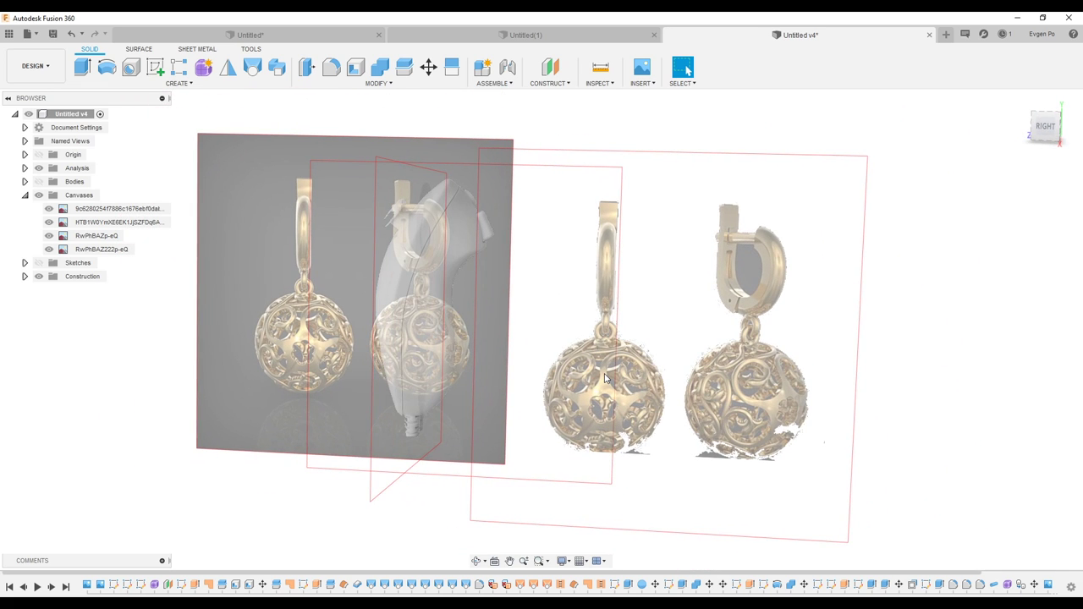
{"action": "mouse_move", "coordinate": [606, 378]}
{"action": "middle_mouse_down", "text": "shift"}
{"action": "mouse_move", "coordinate": [604, 361]}
{"action": "mouse_move", "coordinate": [690, 380]}
{"action": "middle_mouse_up", "text": "shift"}
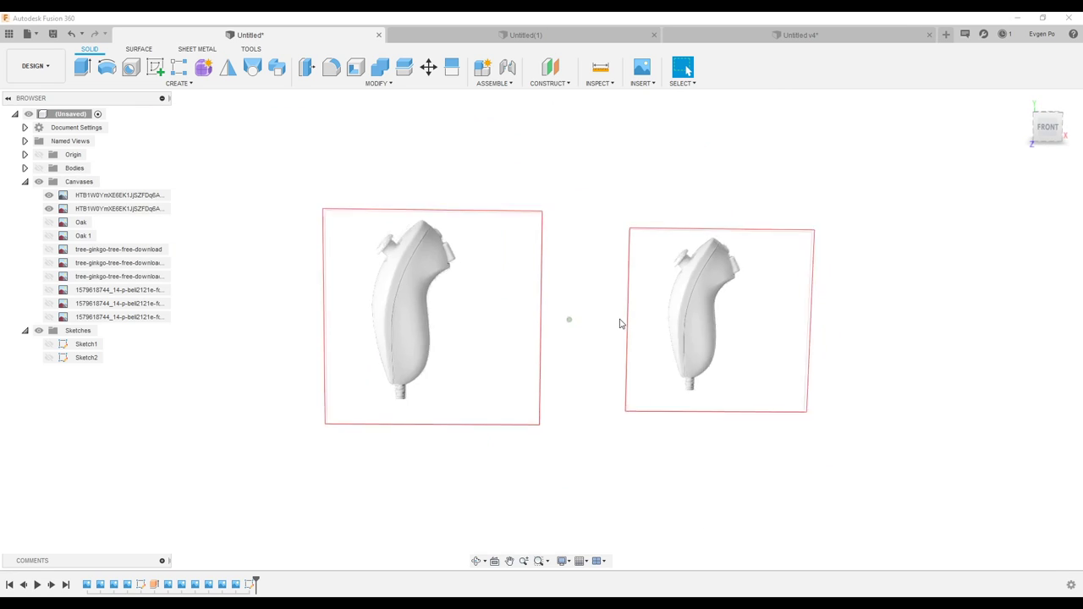
{"action": "middle_click_drag", "start_coordinate": [619, 322], "coordinate": [821, 298], "text": "shift"}
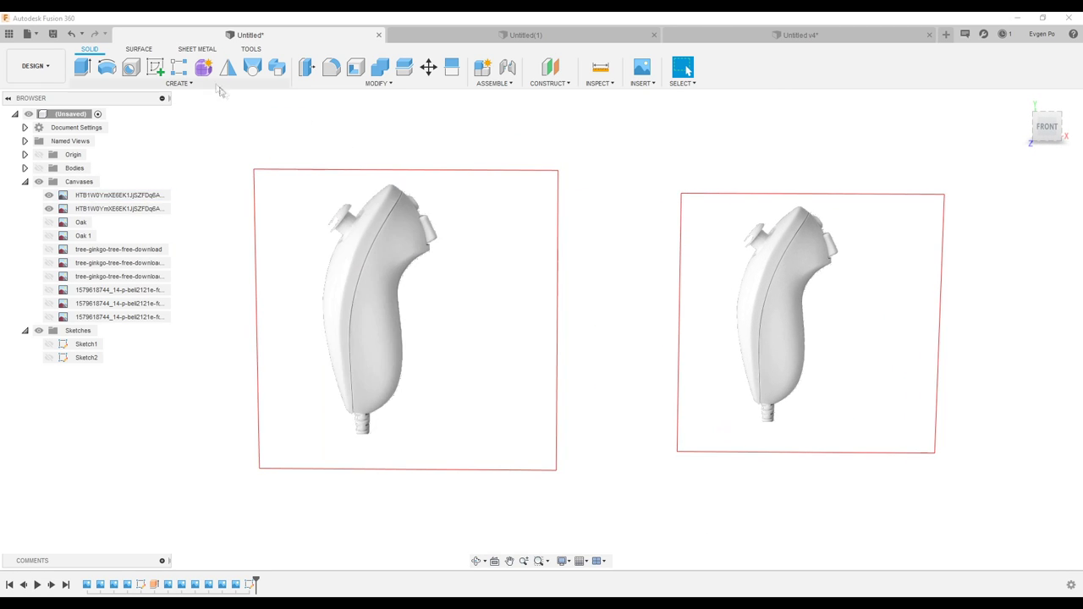
Open the left controller canvas's edit settings and accept them unchanged
{"action": "right_click", "coordinate": [145, 194]}
{"action": "left_click", "coordinate": [200, 217]}
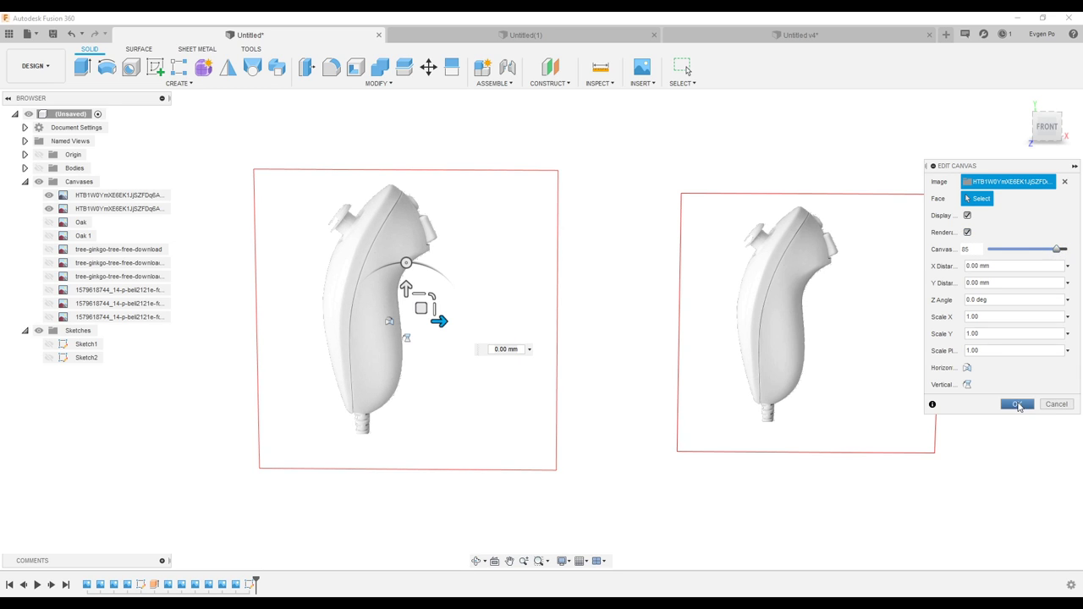
{"action": "left_click", "coordinate": [1017, 405]}
{"action": "left_click", "coordinate": [380, 211]}
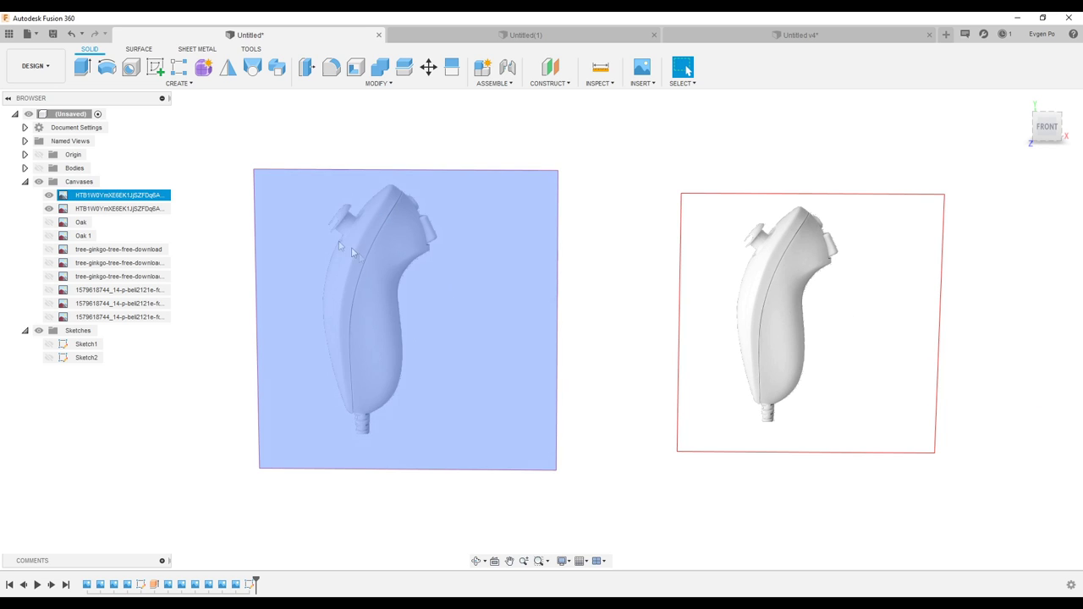
Set the right controller canvas's opacity to 85
{"action": "left_click", "coordinate": [127, 209]}
{"action": "right_click", "coordinate": [128, 212]}
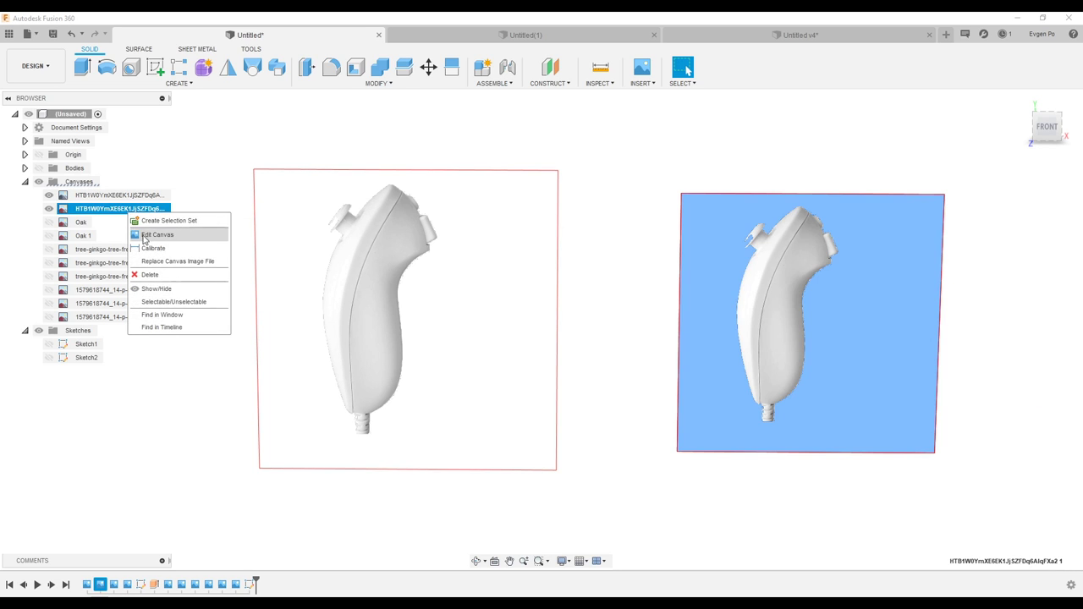
{"action": "left_click", "coordinate": [157, 235]}
{"action": "left_click_drag", "start_coordinate": [986, 252], "coordinate": [931, 252]}
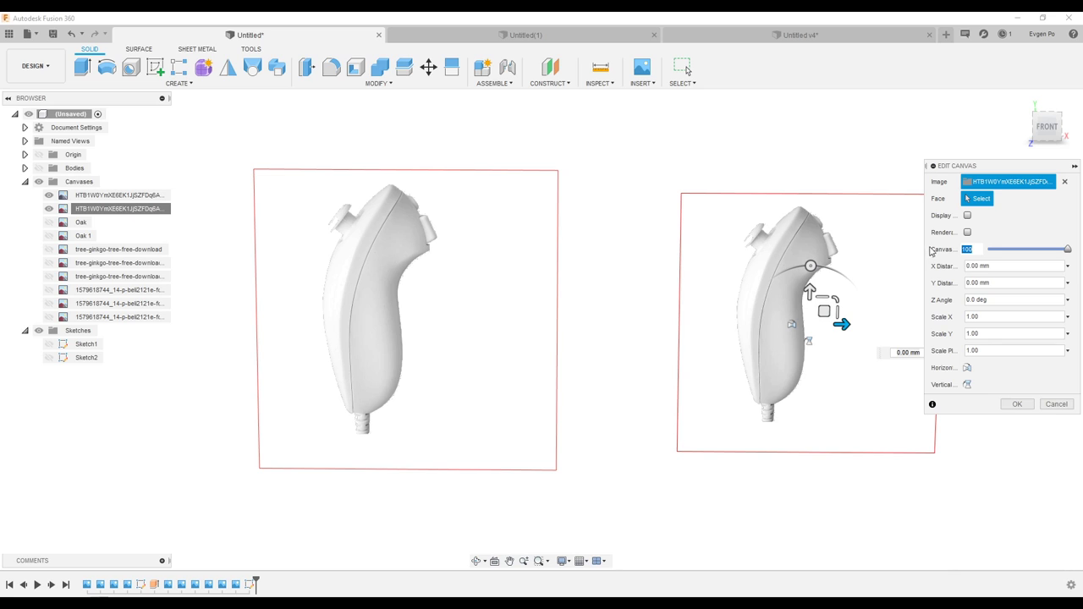
{"action": "type", "text": "85"}
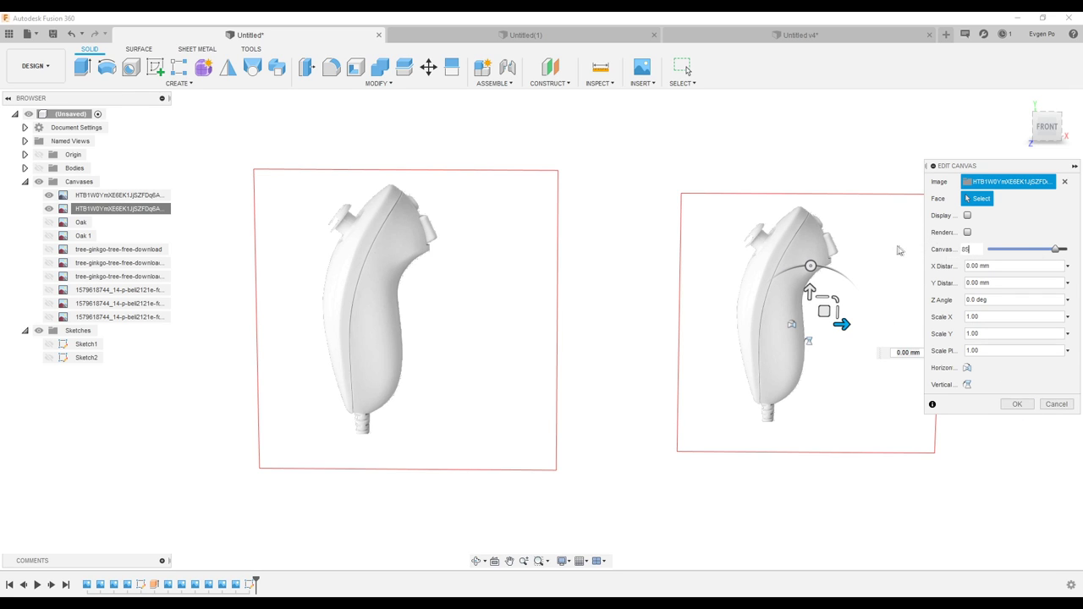
{"action": "left_click", "coordinate": [1018, 404]}
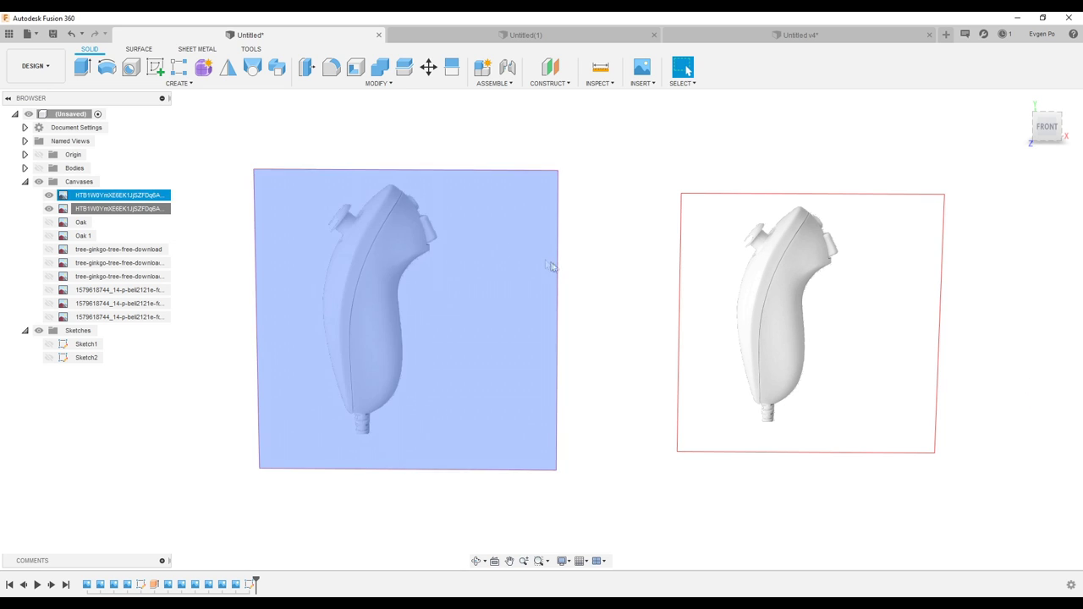
{"action": "left_click", "coordinate": [155, 67]}
Start a front-plane sketch and draw a centre-diameter circle over the left controller
{"action": "left_click", "coordinate": [437, 285]}
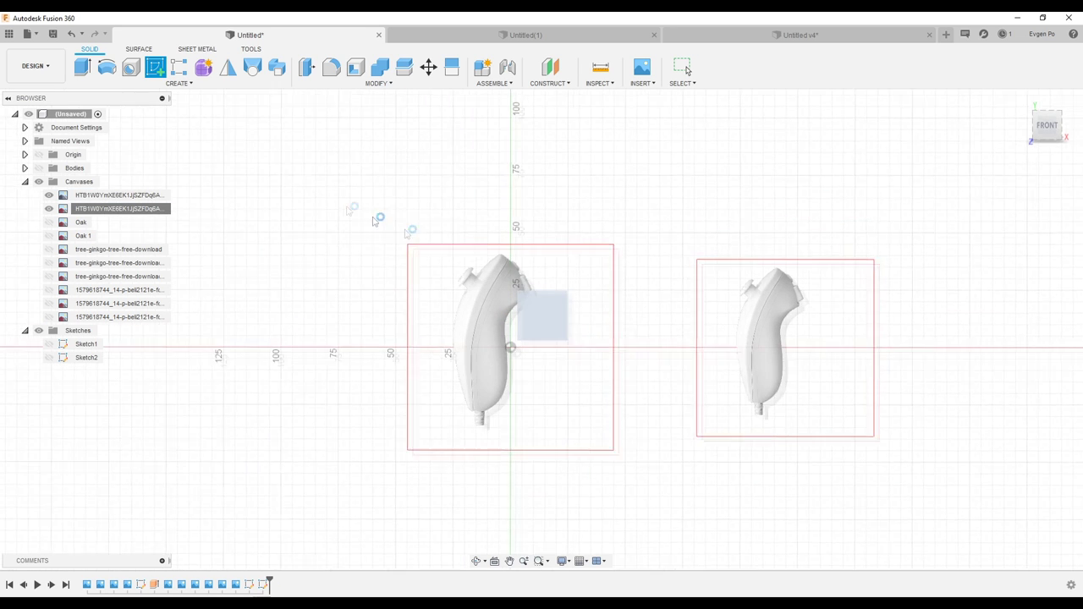
{"action": "left_click", "coordinate": [131, 67]}
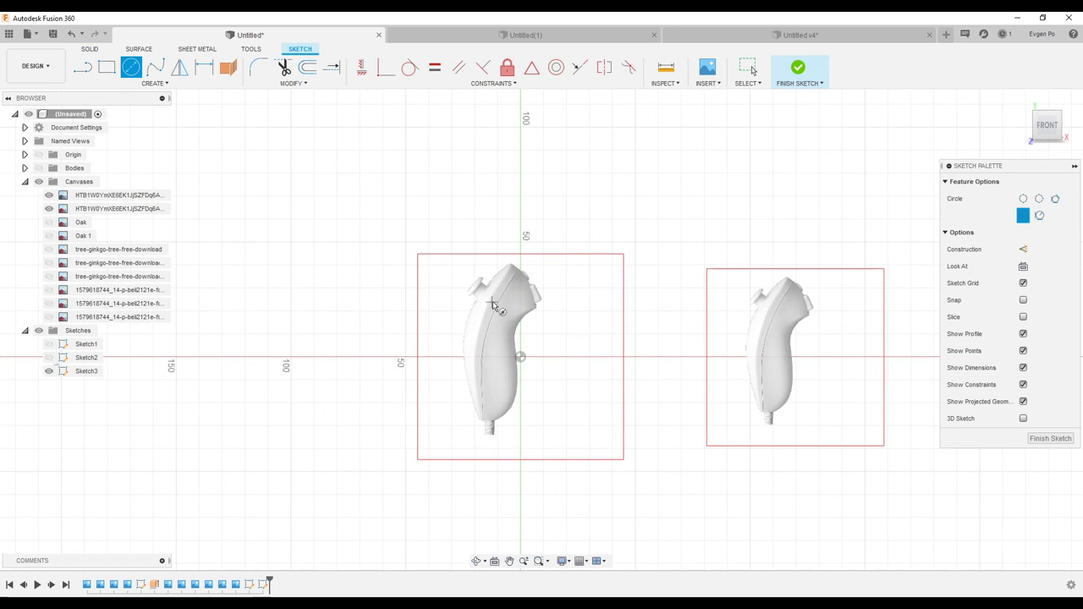
{"action": "left_click", "coordinate": [492, 357]}
{"action": "left_click", "coordinate": [511, 357]}
Draw a small and a larger circle over the right controller, then finish the sketch
{"action": "left_click", "coordinate": [776, 320]}
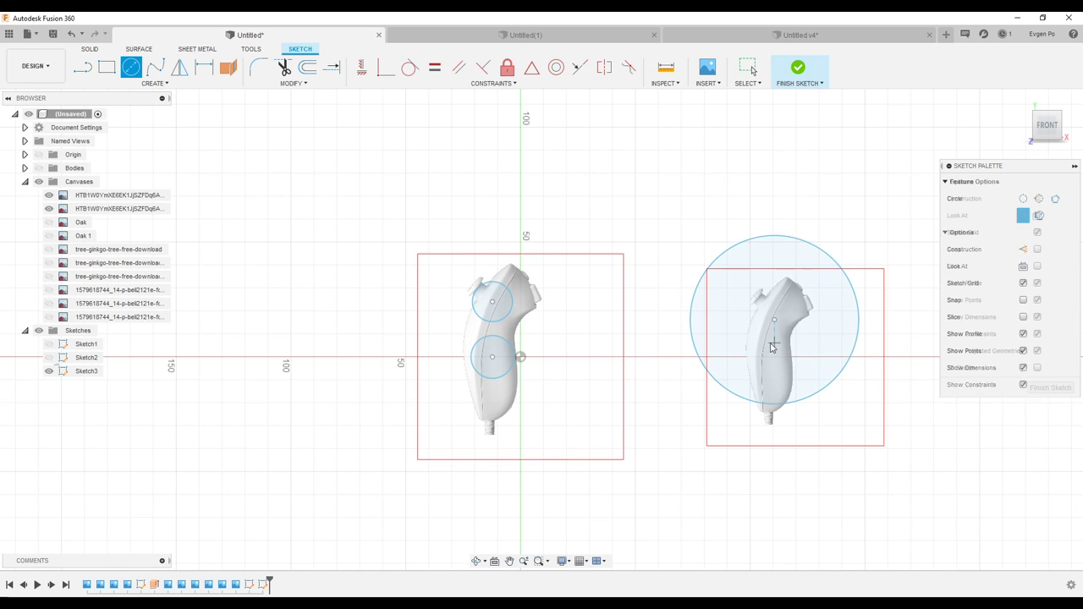
{"action": "key", "text": "Escape"}
{"action": "left_click", "coordinate": [131, 68]}
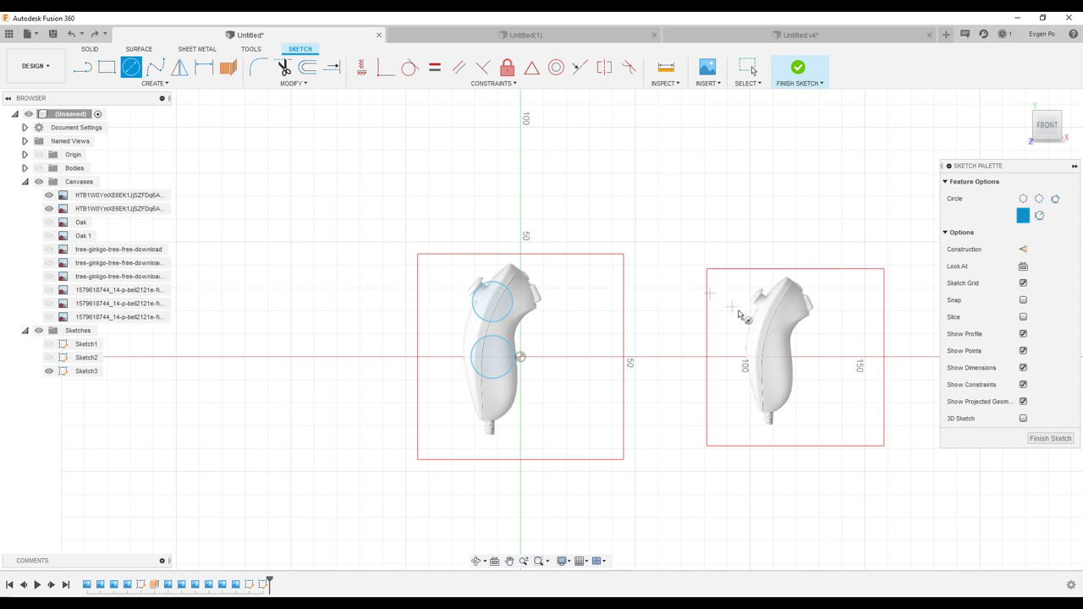
{"action": "left_click", "coordinate": [780, 306]}
{"action": "left_click", "coordinate": [789, 315]}
{"action": "left_click", "coordinate": [780, 357]}
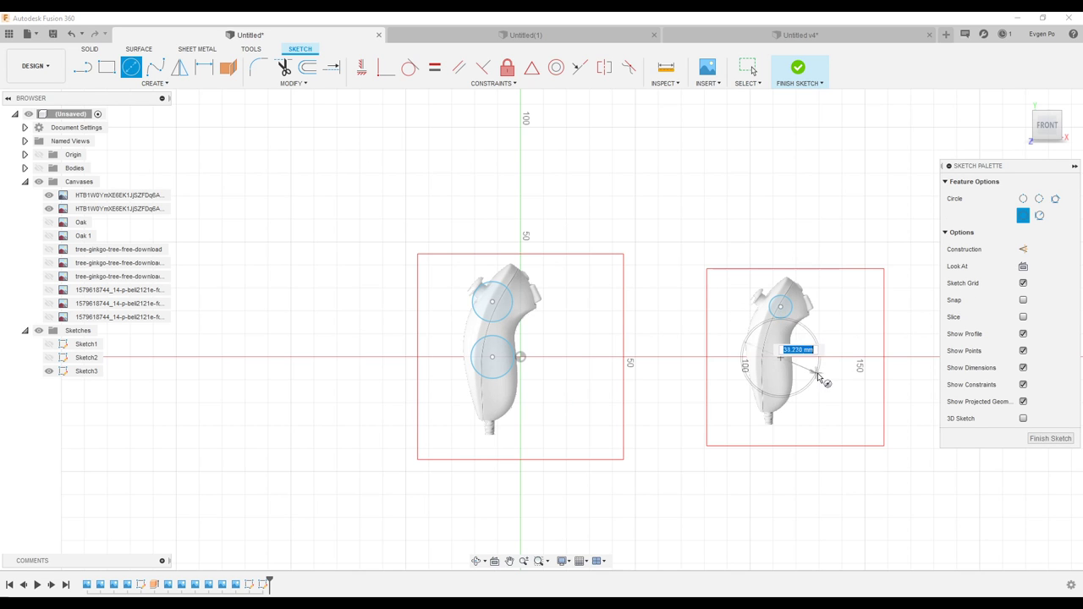
{"action": "left_click", "coordinate": [1065, 438]}
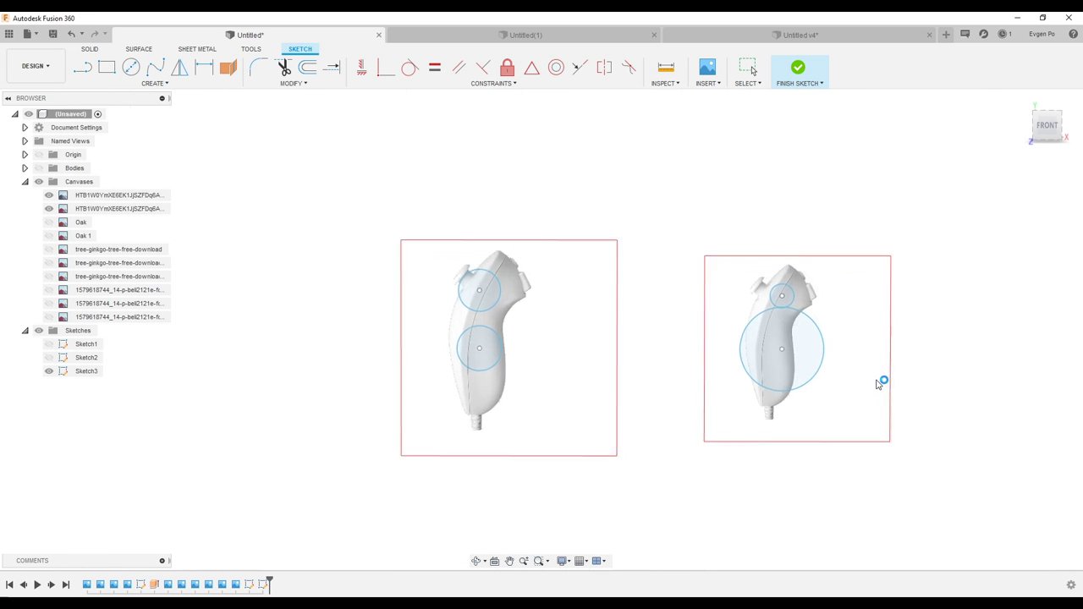
{"action": "middle_click_drag", "start_coordinate": [329, 300], "coordinate": [215, 308], "text": "shift"}
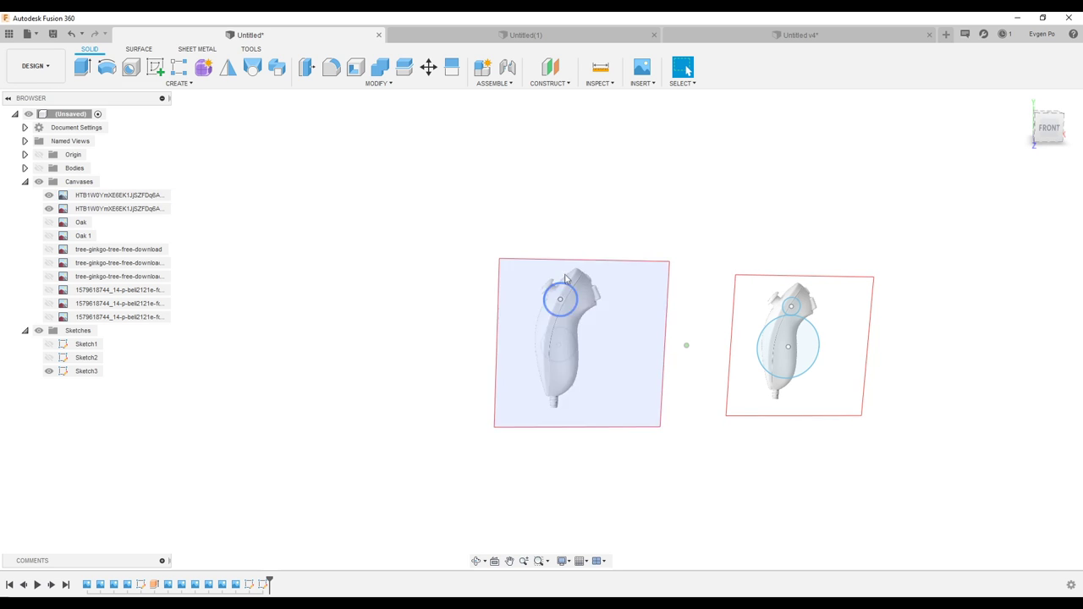
Open and close the left controller canvas settings, then orbit to frame both canvases
{"action": "scroll", "coordinate": [560, 296], "scroll_direction": "up", "scroll_amount": 5}
{"action": "scroll", "coordinate": [193, 385], "scroll_direction": "down", "scroll_amount": 5}
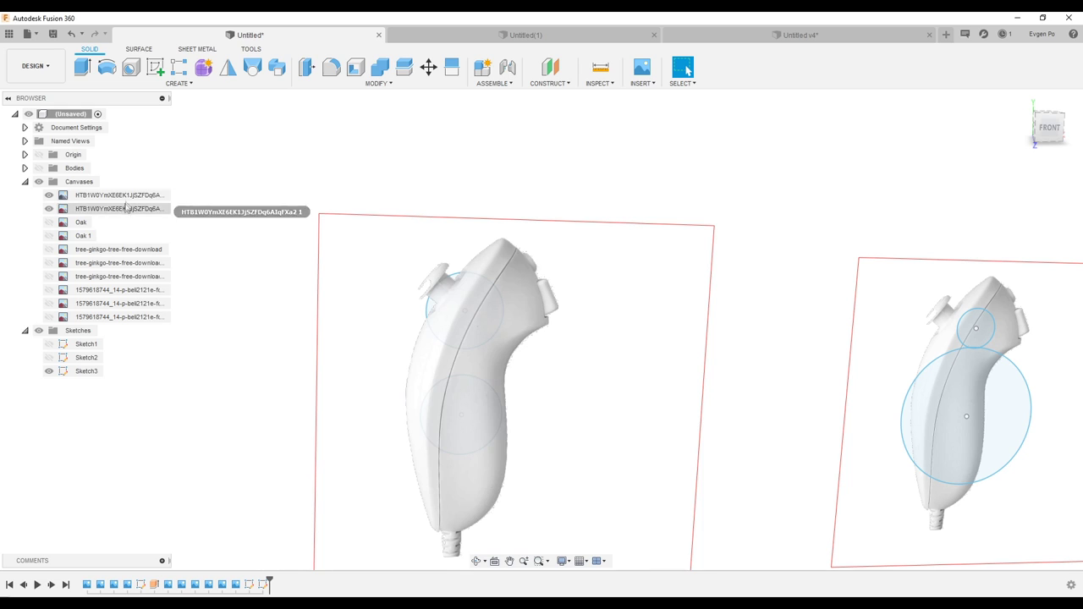
{"action": "right_click", "coordinate": [127, 194]}
{"action": "left_click", "coordinate": [148, 215]}
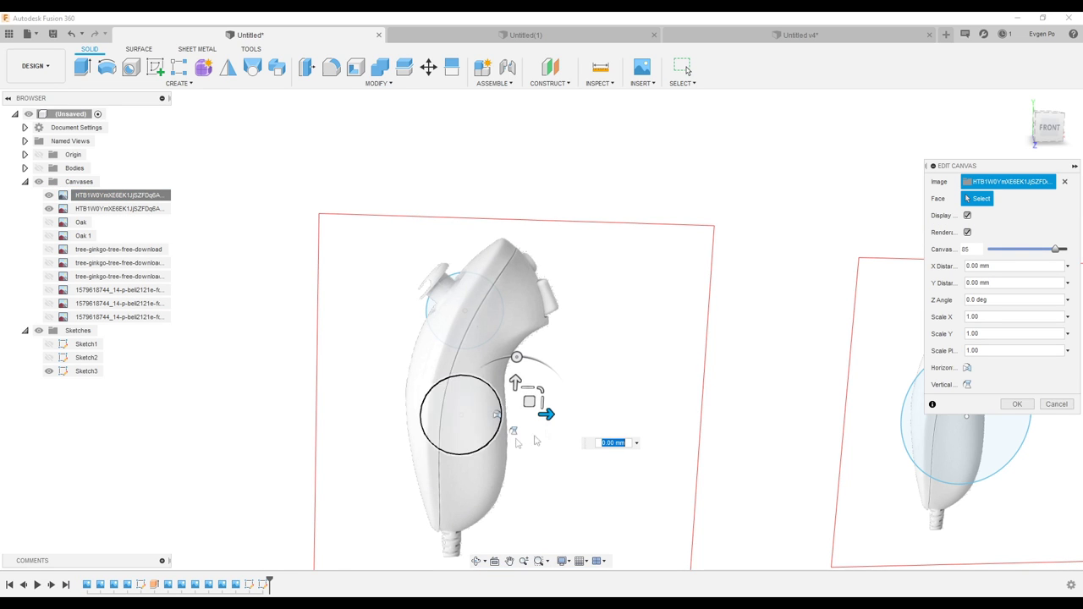
{"action": "left_click", "coordinate": [1064, 405]}
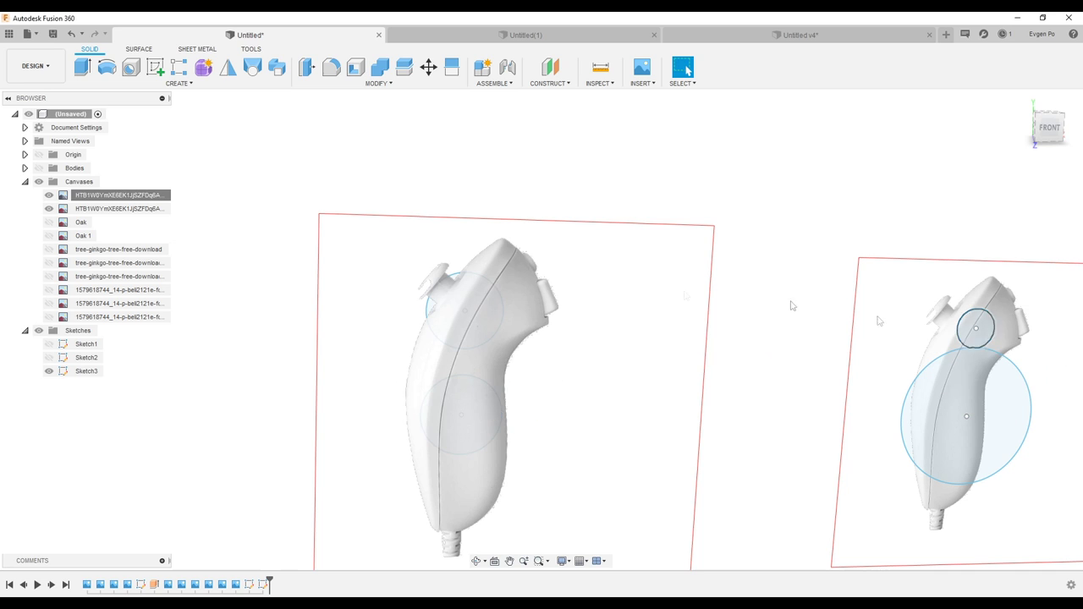
{"action": "middle_click_drag", "start_coordinate": [572, 154], "coordinate": [866, 318], "text": "shift"}
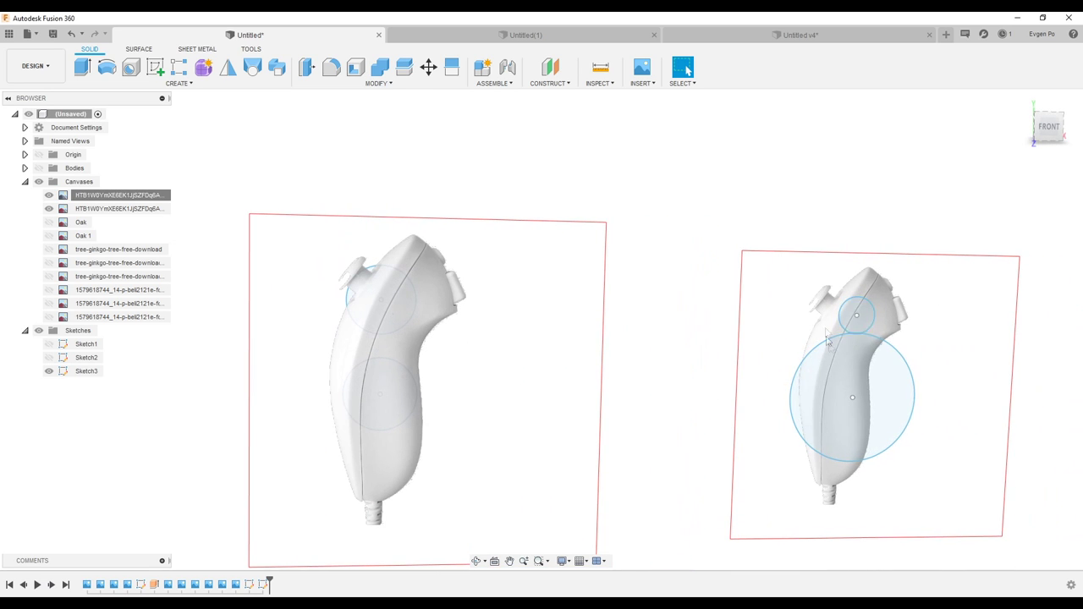
{"action": "middle_click_drag", "start_coordinate": [831, 317], "coordinate": [842, 355], "text": "shift"}
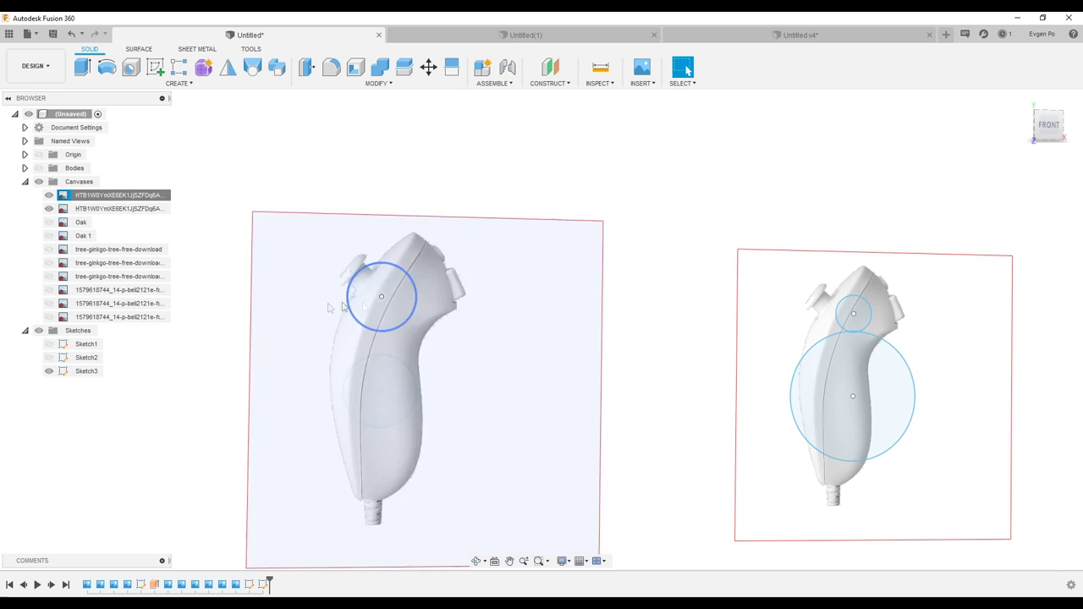
{"action": "middle_click_drag", "start_coordinate": [327, 307], "coordinate": [375, 310], "text": "shift"}
{"action": "middle_click_drag", "start_coordinate": [439, 304], "coordinate": [575, 181], "text": "shift"}
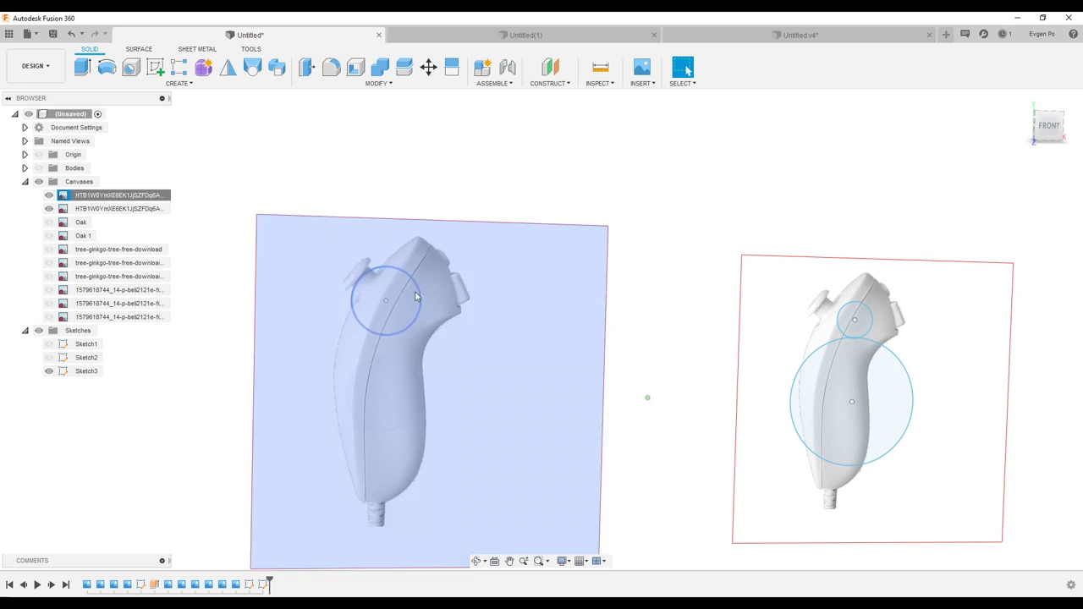
Raise the left controller canvas opacity from 85 to 100
{"action": "right_click", "coordinate": [139, 196]}
{"action": "left_click", "coordinate": [195, 201]}
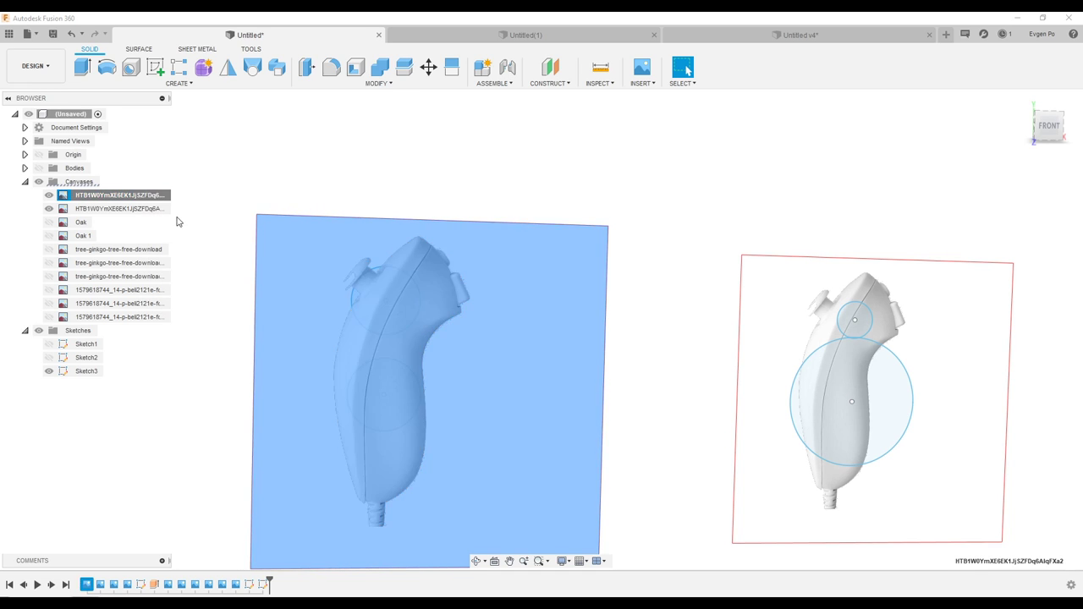
{"action": "left_click_drag", "start_coordinate": [1059, 251], "coordinate": [1082, 251]}
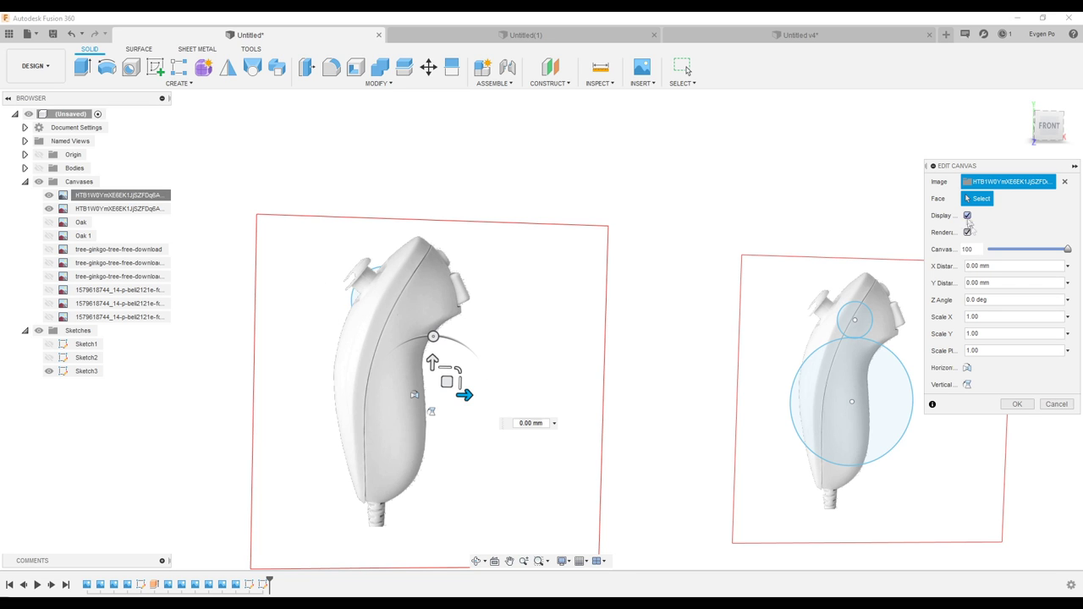
{"action": "left_click", "coordinate": [1019, 404]}
{"action": "scroll", "coordinate": [605, 375], "scroll_direction": "down", "scroll_amount": 3}
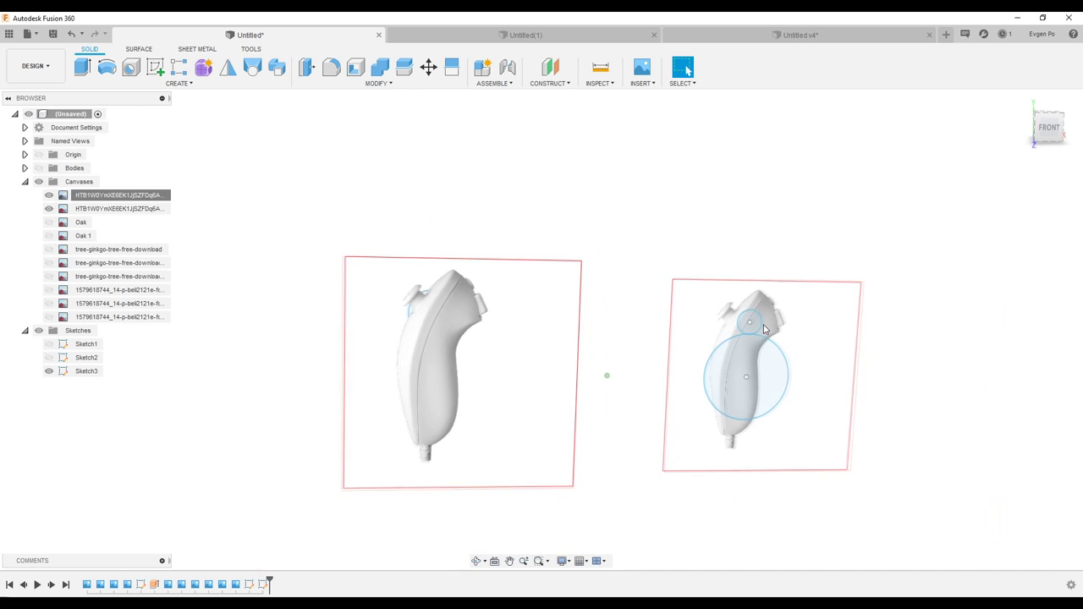
Hide both controller canvases and the Sketch3 circles, and show the Oak and Oak 1 canvases
{"action": "middle_click_drag", "start_coordinate": [604, 375], "coordinate": [597, 344], "text": "shift"}
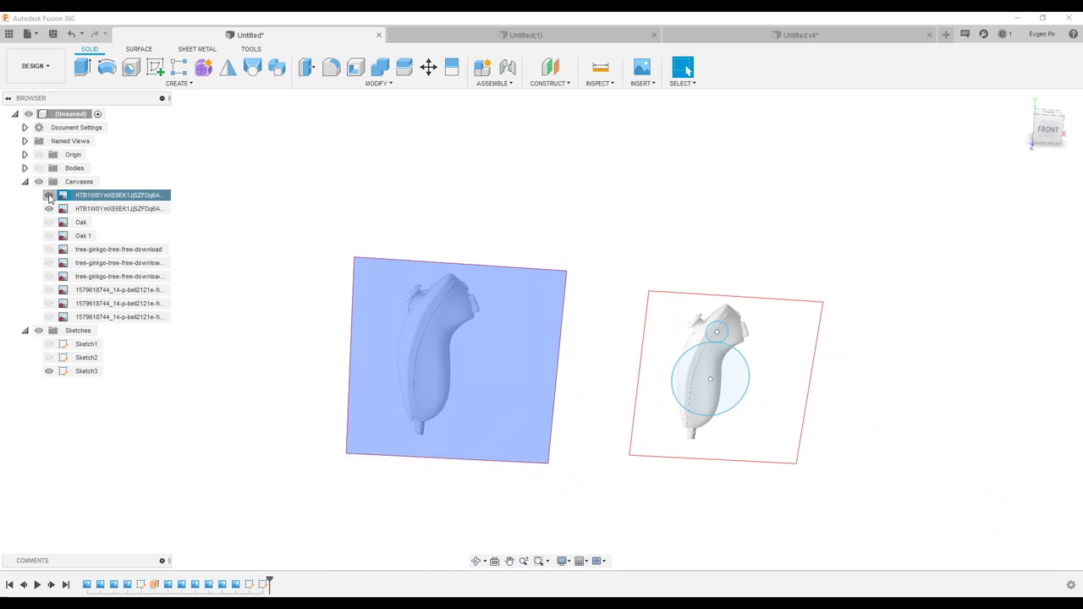
{"action": "left_click", "coordinate": [49, 195]}
{"action": "left_click", "coordinate": [48, 208]}
{"action": "left_click", "coordinate": [49, 371]}
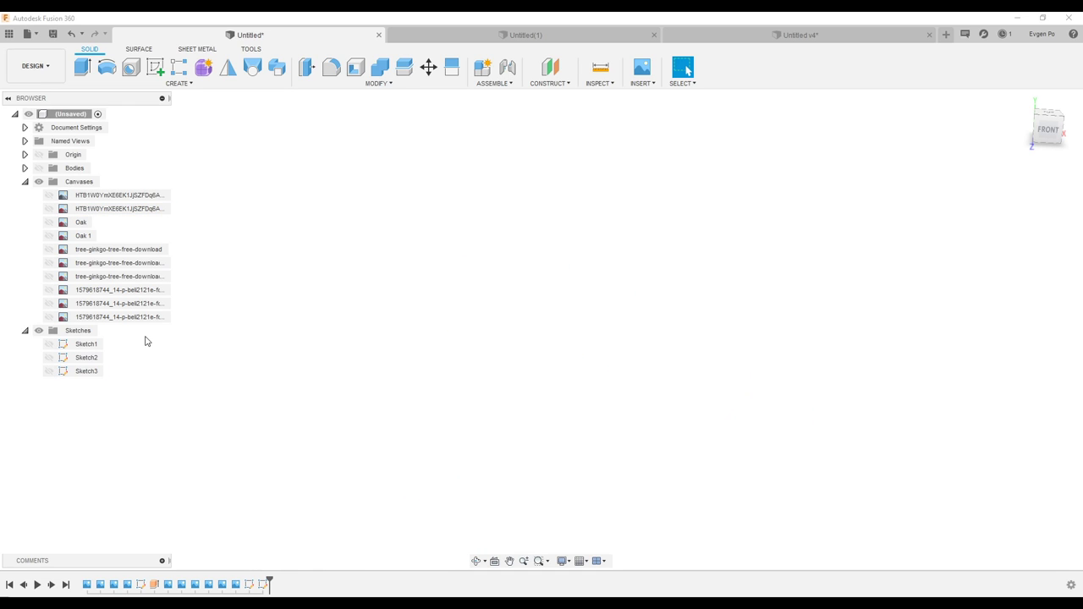
{"action": "left_click", "coordinate": [48, 222]}
{"action": "left_click", "coordinate": [48, 235]}
Orbit around the crossed Oak tree planes and review the Oak canvas settings
{"action": "middle_click_drag", "start_coordinate": [229, 285], "coordinate": [441, 322], "text": "shift"}
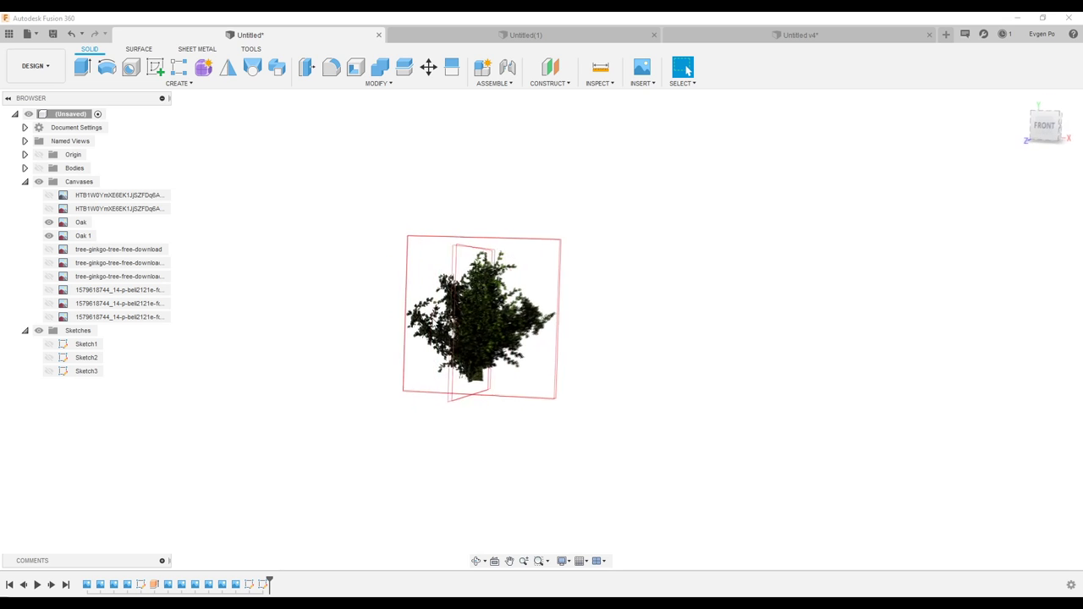
{"action": "middle_click_drag", "start_coordinate": [474, 258], "coordinate": [508, 262], "text": "shift"}
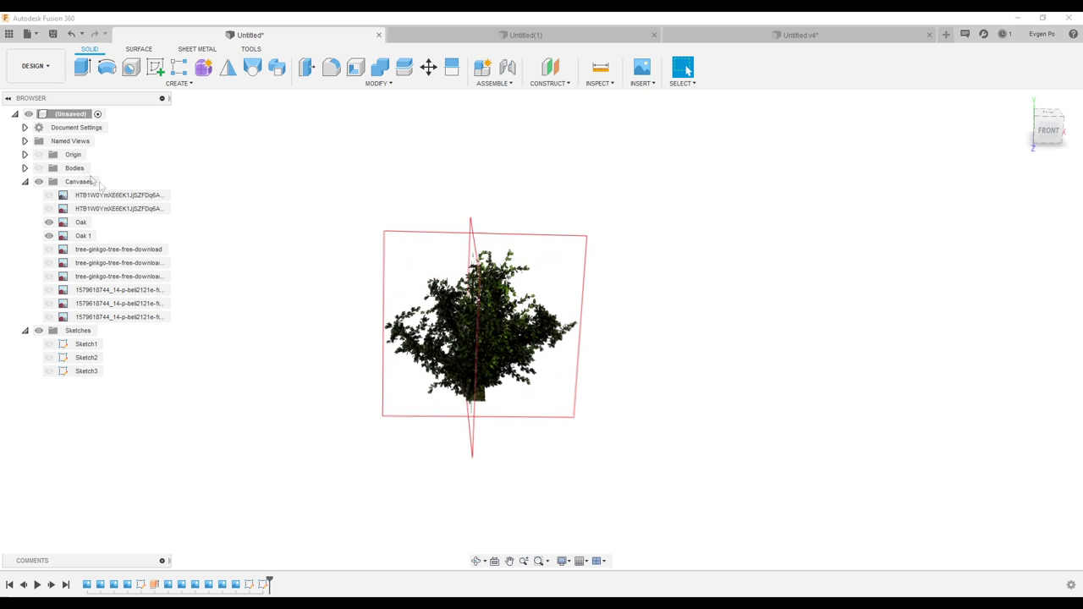
{"action": "mouse_move", "coordinate": [37, 161]}
{"action": "middle_mouse_down", "text": "shift"}
{"action": "mouse_move", "coordinate": [499, 338]}
{"action": "mouse_move", "coordinate": [547, 366]}
{"action": "mouse_move", "coordinate": [541, 378]}
{"action": "mouse_move", "coordinate": [654, 328]}
{"action": "middle_mouse_up", "text": "shift"}
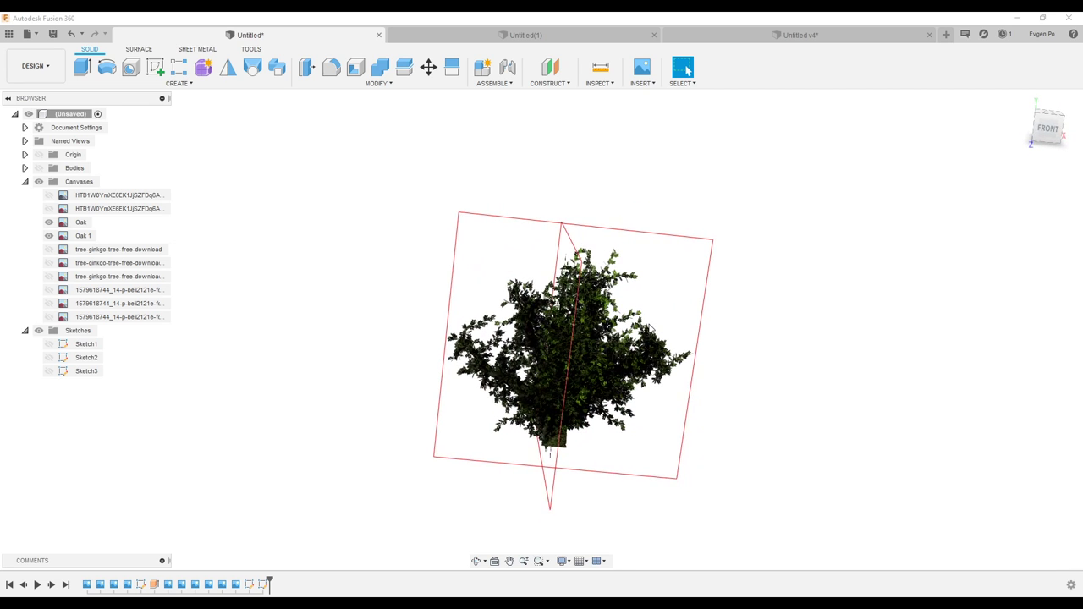
{"action": "middle_click_drag", "start_coordinate": [654, 328], "coordinate": [650, 326], "text": "shift"}
{"action": "right_click", "coordinate": [81, 222]}
{"action": "left_click", "coordinate": [93, 247]}
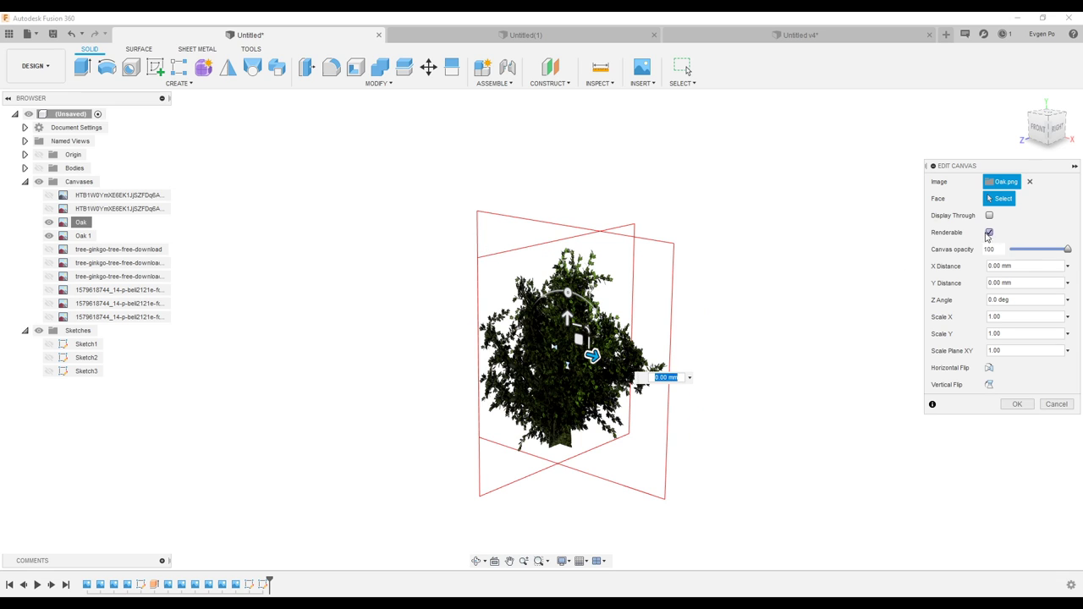
{"action": "left_click", "coordinate": [1067, 404]}
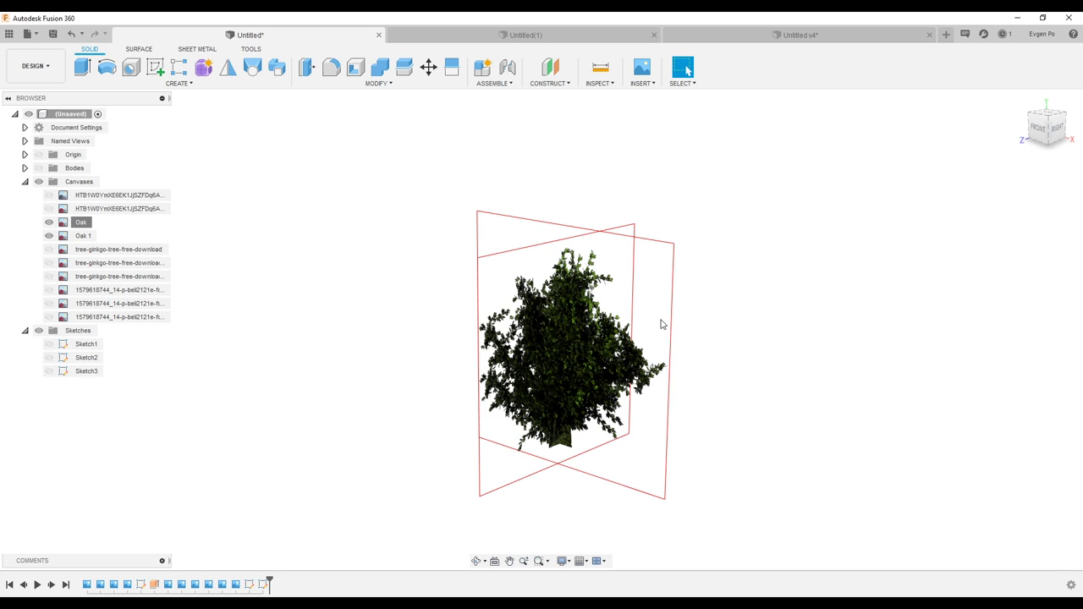
{"action": "left_click", "coordinate": [33, 68]}
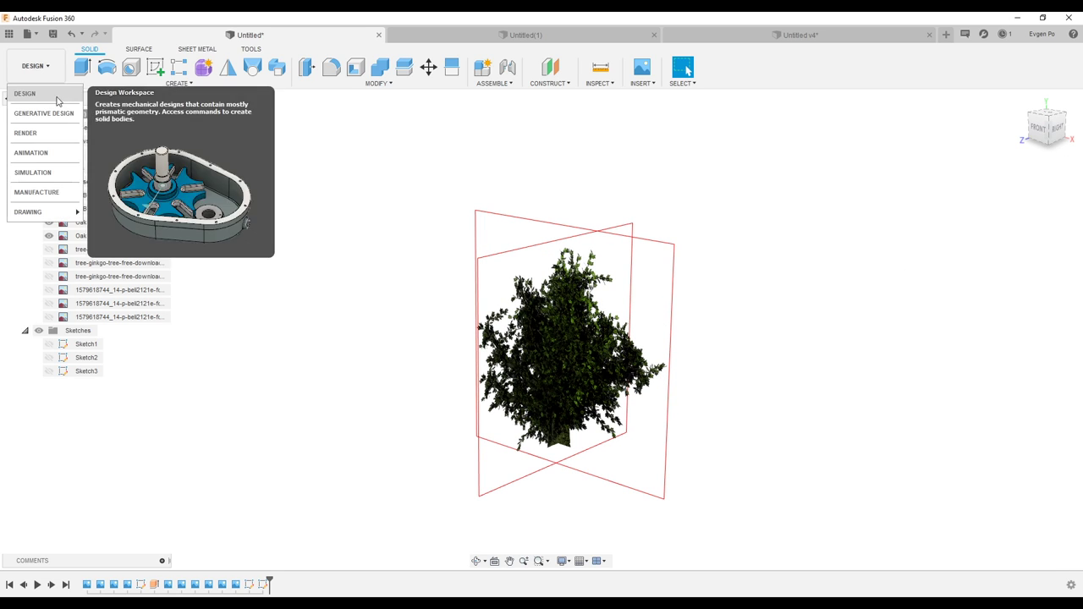
Switch to the Render workspace and run an in-canvas render of the oak tree
{"action": "left_click", "coordinate": [44, 137]}
{"action": "scroll", "coordinate": [494, 227], "scroll_direction": "up", "scroll_amount": 2}
{"action": "scroll", "coordinate": [494, 226], "scroll_direction": "up", "scroll_amount": 5}
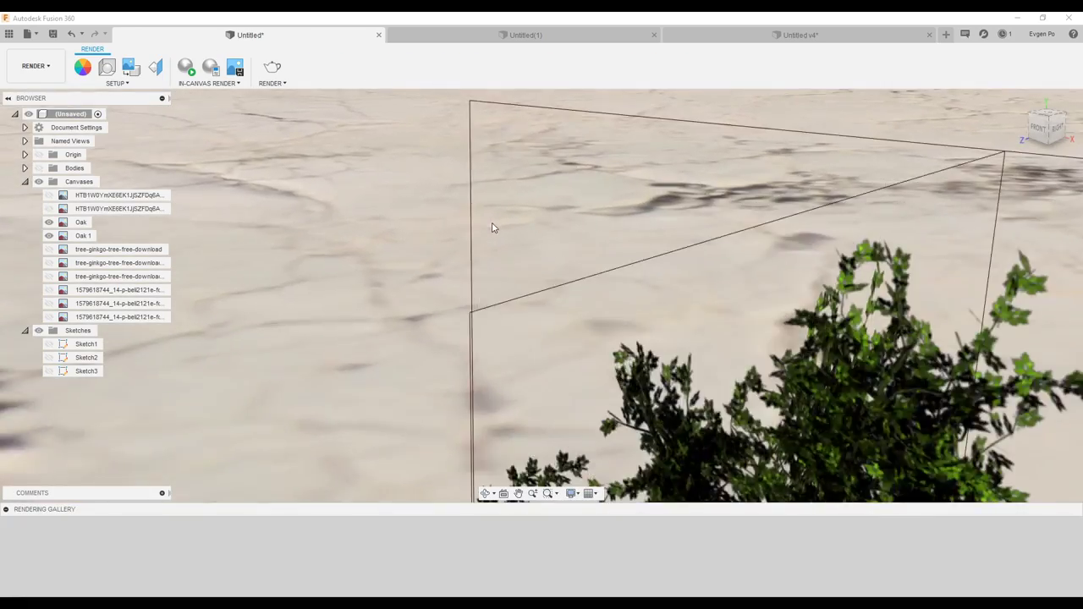
{"action": "scroll", "coordinate": [494, 227], "scroll_direction": "down", "scroll_amount": 5}
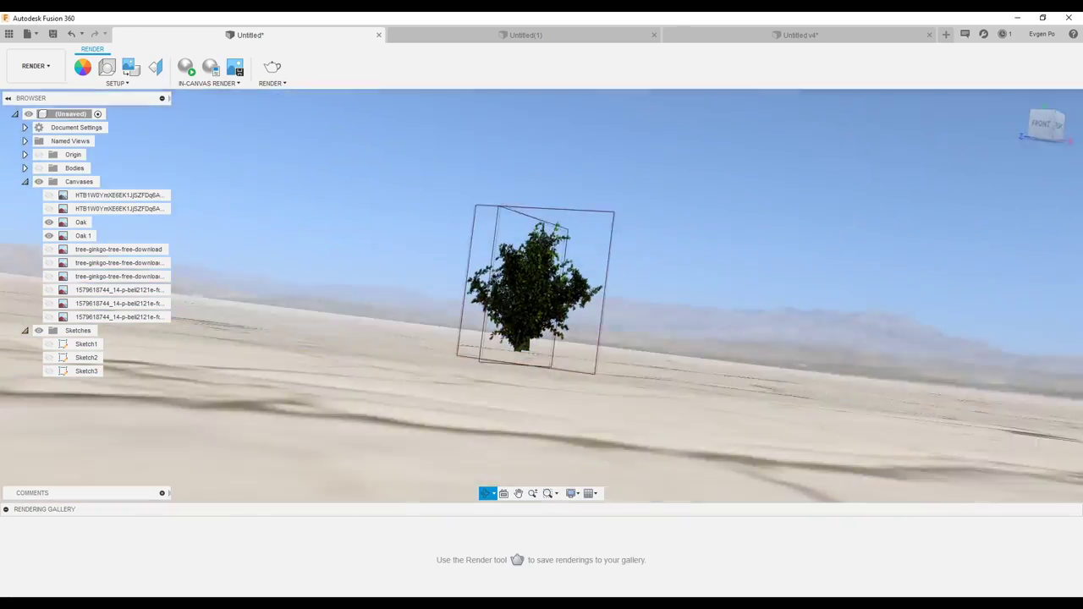
{"action": "middle_click_drag", "start_coordinate": [460, 223], "coordinate": [508, 280], "text": "shift"}
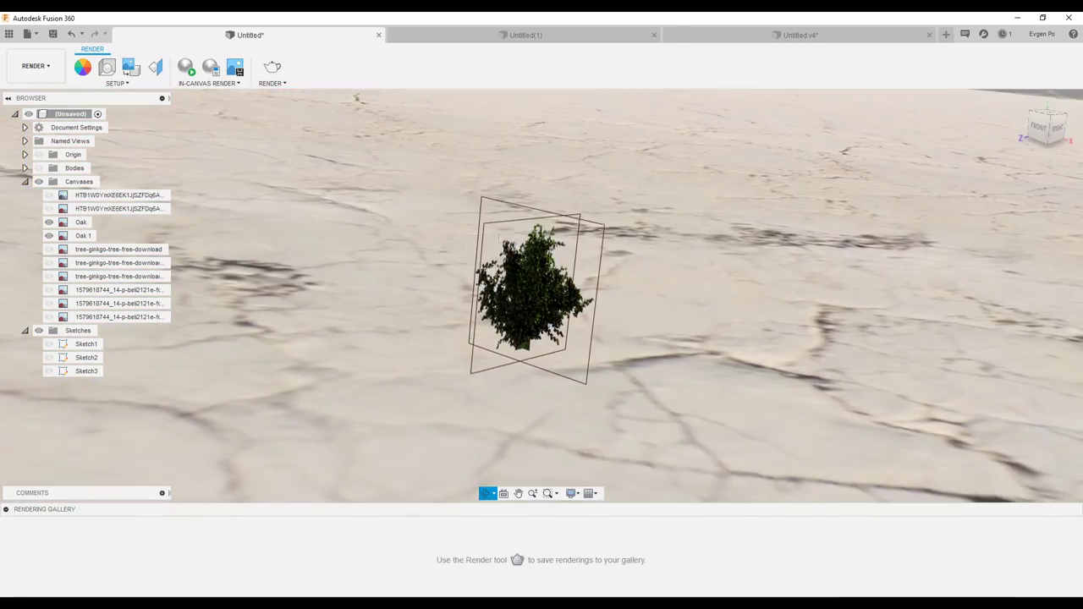
{"action": "middle_click_drag", "start_coordinate": [486, 476], "coordinate": [214, 73], "text": "shift"}
{"action": "left_click", "coordinate": [187, 68]}
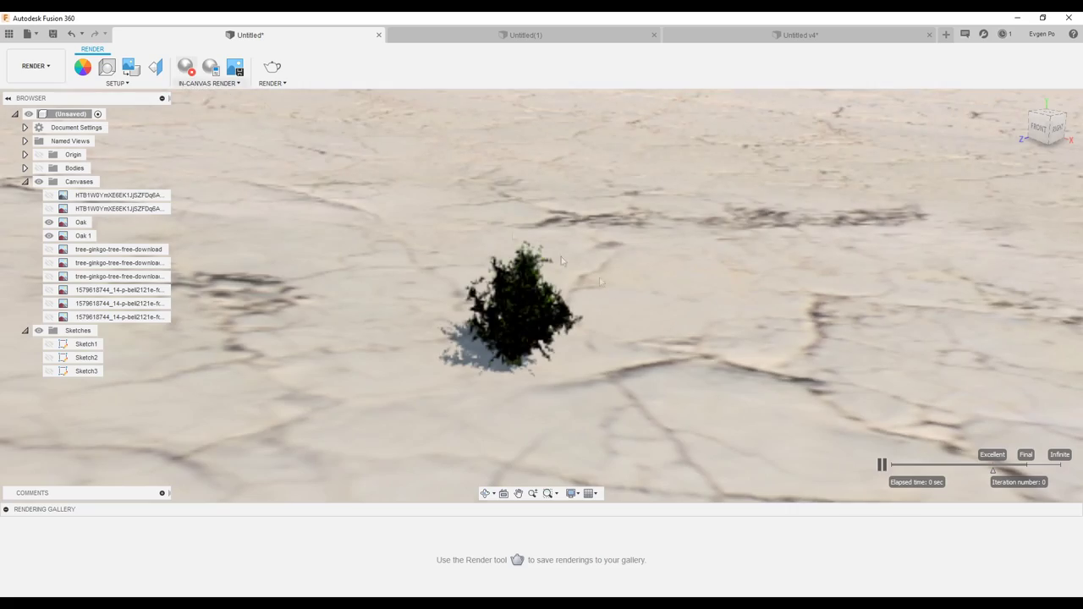
{"action": "scroll", "coordinate": [495, 335], "scroll_direction": "up", "scroll_amount": 5}
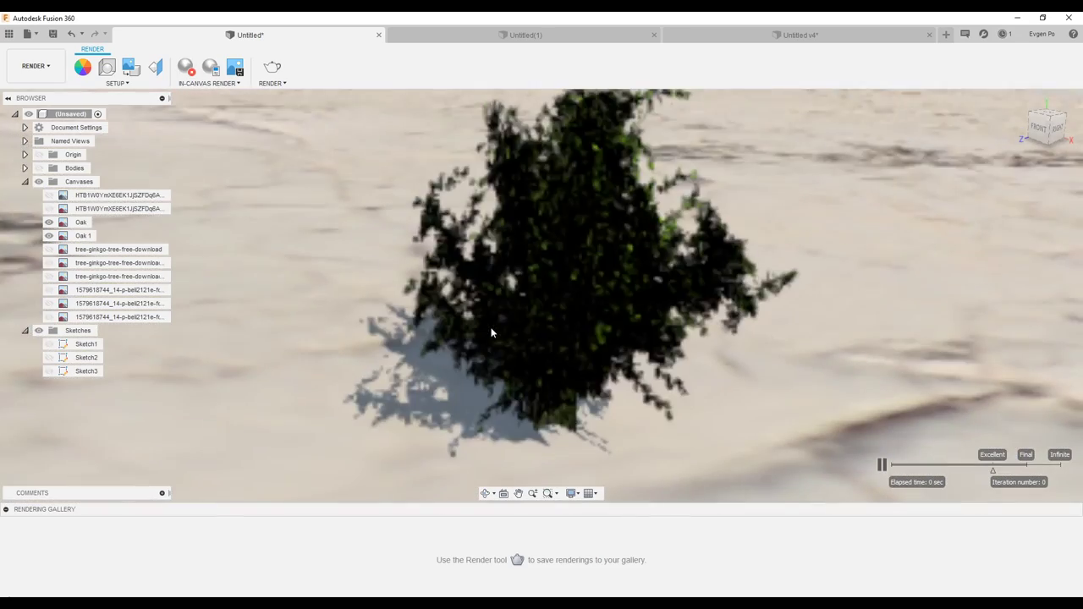
{"action": "scroll", "coordinate": [583, 388], "scroll_direction": "up", "scroll_amount": 2}
{"action": "scroll", "coordinate": [582, 388], "scroll_direction": "down", "scroll_amount": 3}
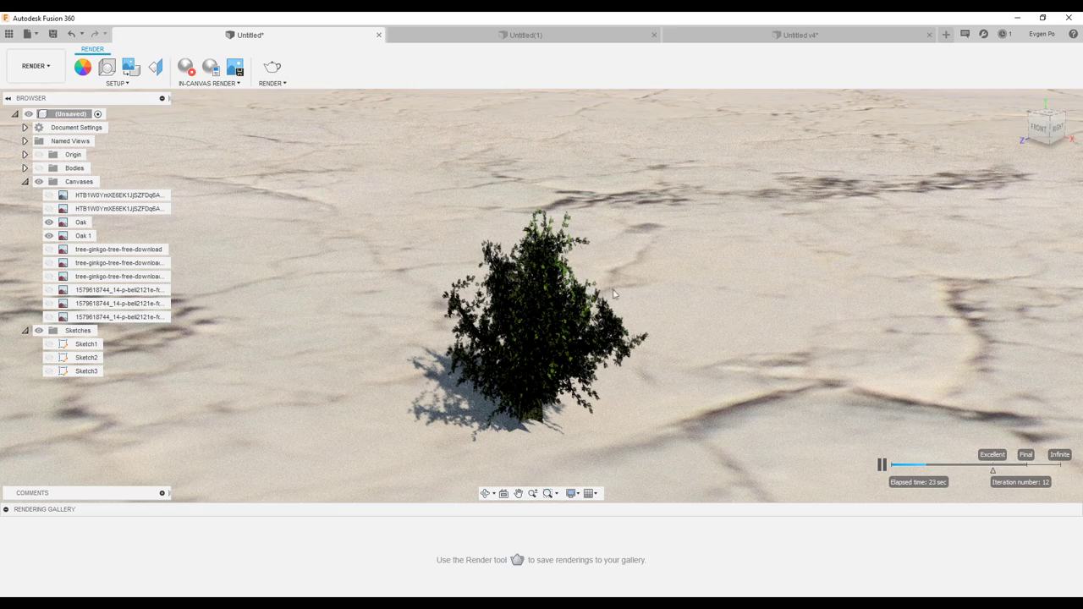
{"action": "left_click", "coordinate": [184, 68]}
{"action": "scroll", "coordinate": [343, 204], "scroll_direction": "down", "scroll_amount": 10}
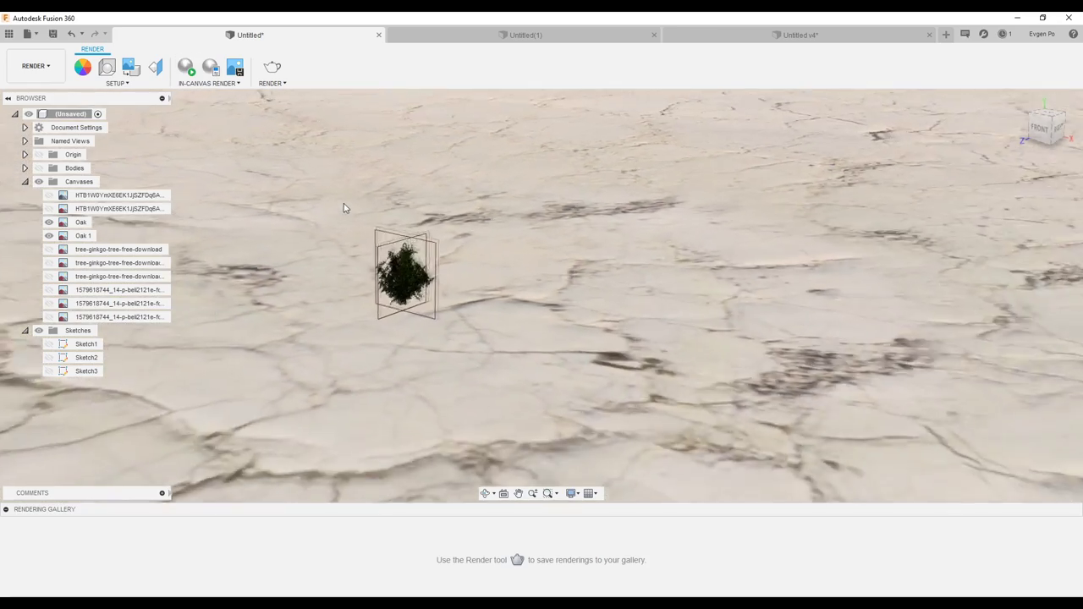
Show the three ginkgo tree canvases and orbit around them from a low horizon view
{"action": "middle_click_drag", "start_coordinate": [39, 245], "coordinate": [556, 273], "text": "shift"}
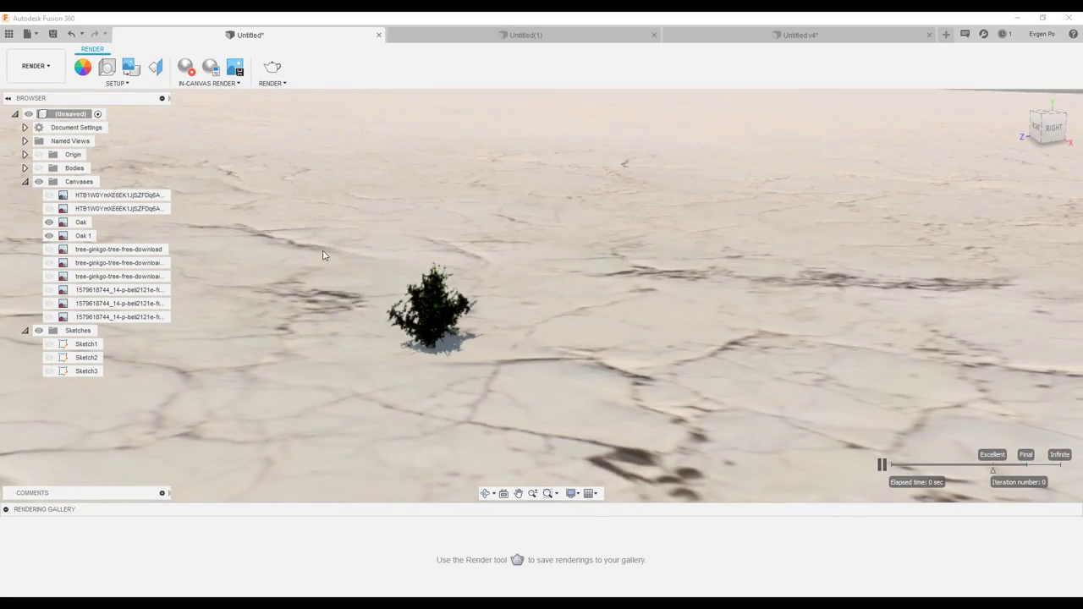
{"action": "left_click", "coordinate": [48, 248]}
{"action": "left_click", "coordinate": [49, 263]}
{"action": "left_click", "coordinate": [49, 276]}
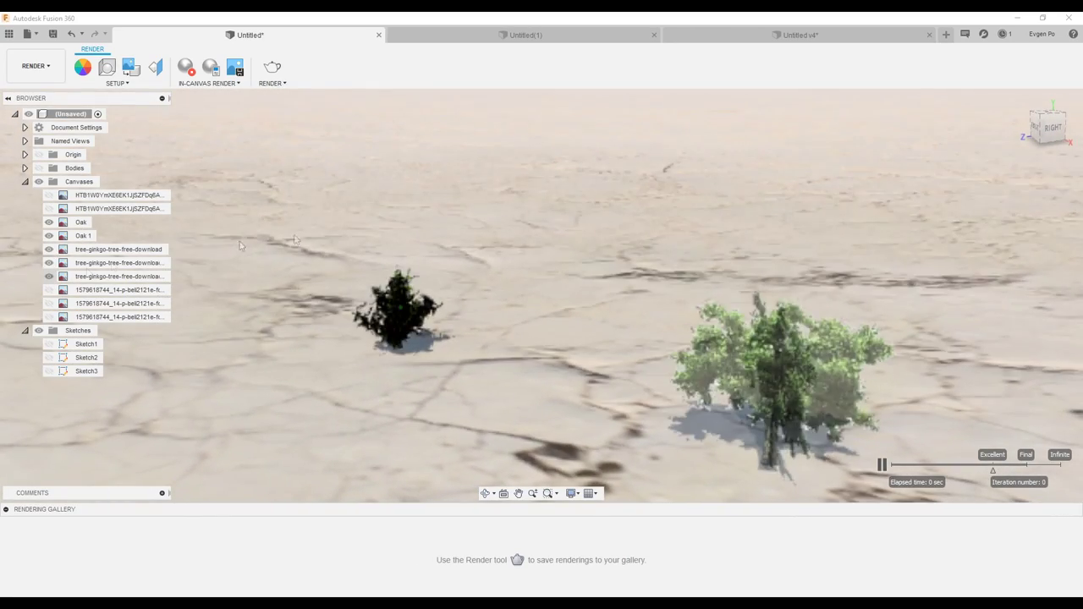
{"action": "middle_click_drag", "start_coordinate": [431, 230], "coordinate": [690, 329], "text": "shift"}
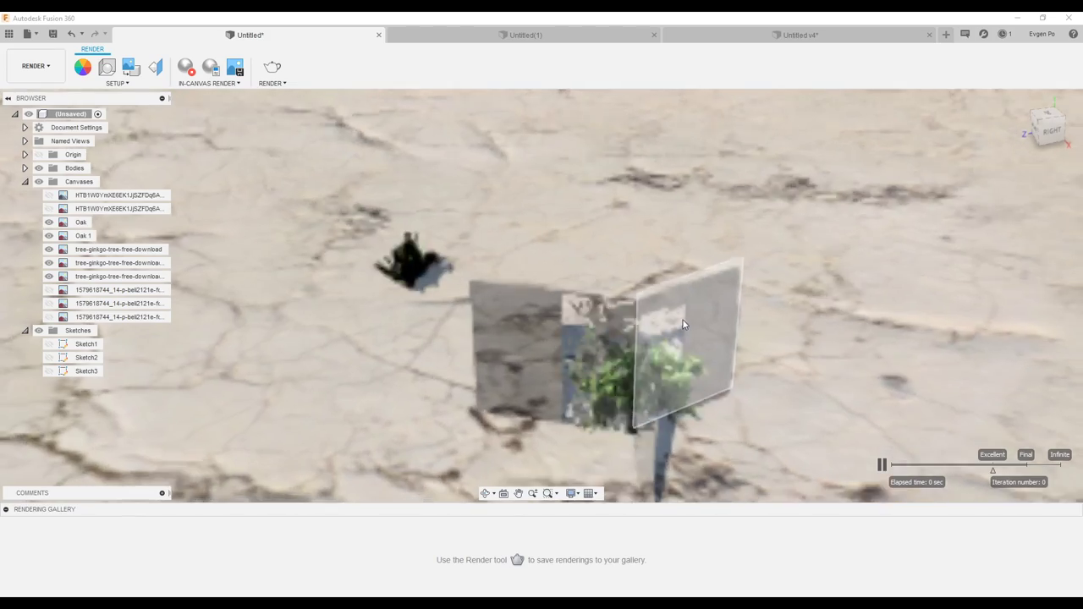
{"action": "mouse_move", "coordinate": [599, 312]}
{"action": "middle_mouse_down", "text": "shift"}
{"action": "mouse_move", "coordinate": [656, 385]}
{"action": "mouse_move", "coordinate": [549, 336]}
{"action": "mouse_move", "coordinate": [582, 295]}
{"action": "mouse_move", "coordinate": [665, 301]}
{"action": "mouse_move", "coordinate": [670, 276]}
{"action": "mouse_move", "coordinate": [718, 305]}
{"action": "middle_mouse_up", "text": "shift"}
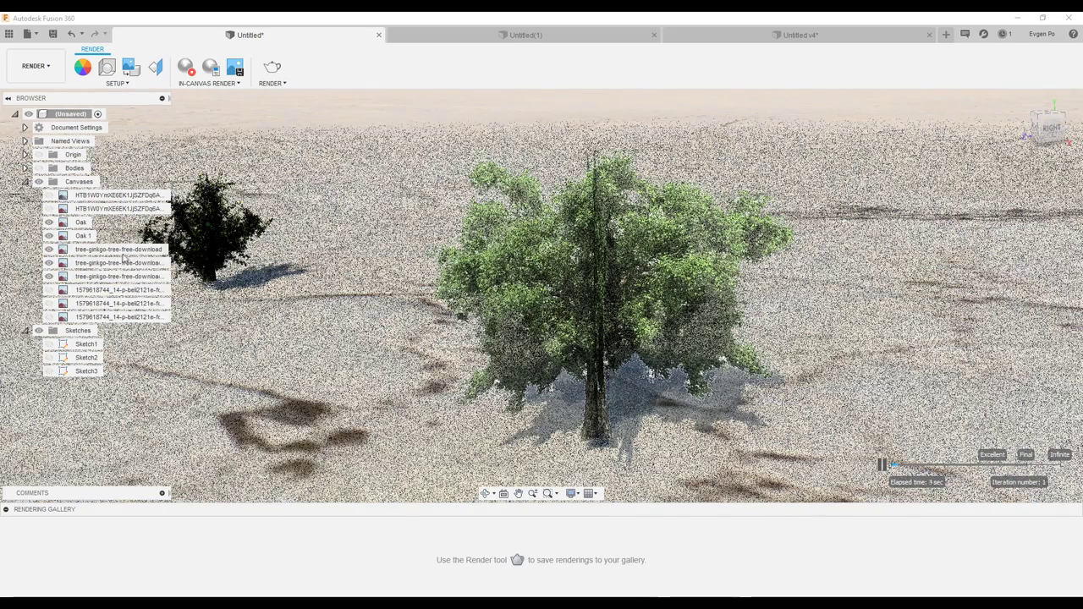
{"action": "right_click", "coordinate": [125, 248]}
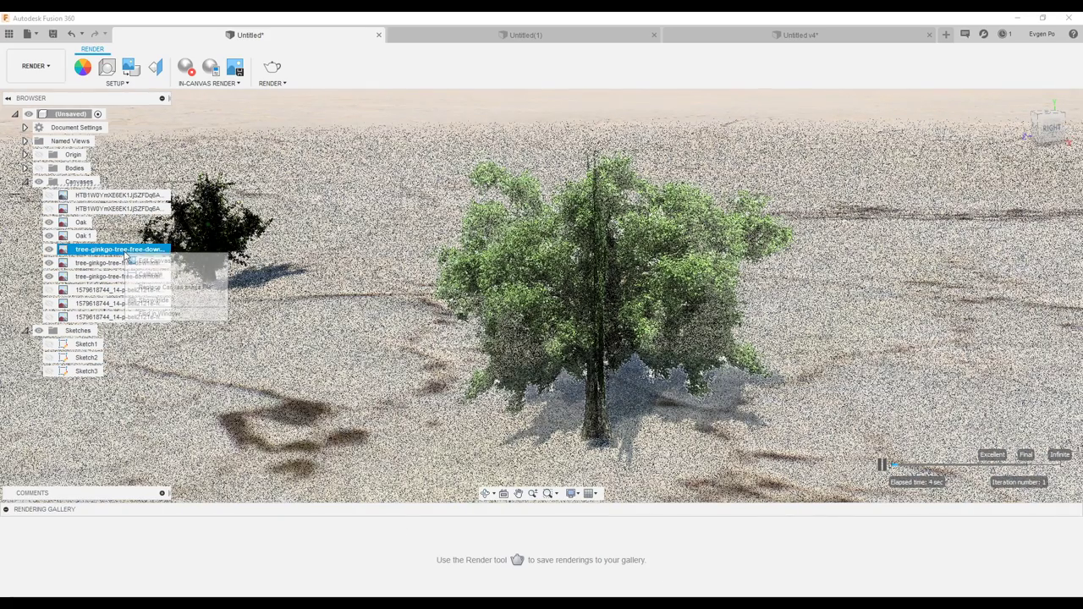
Check the ginkgo canvas settings, then zoom and orbit to view its plane edge-on
{"action": "left_click", "coordinate": [146, 266]}
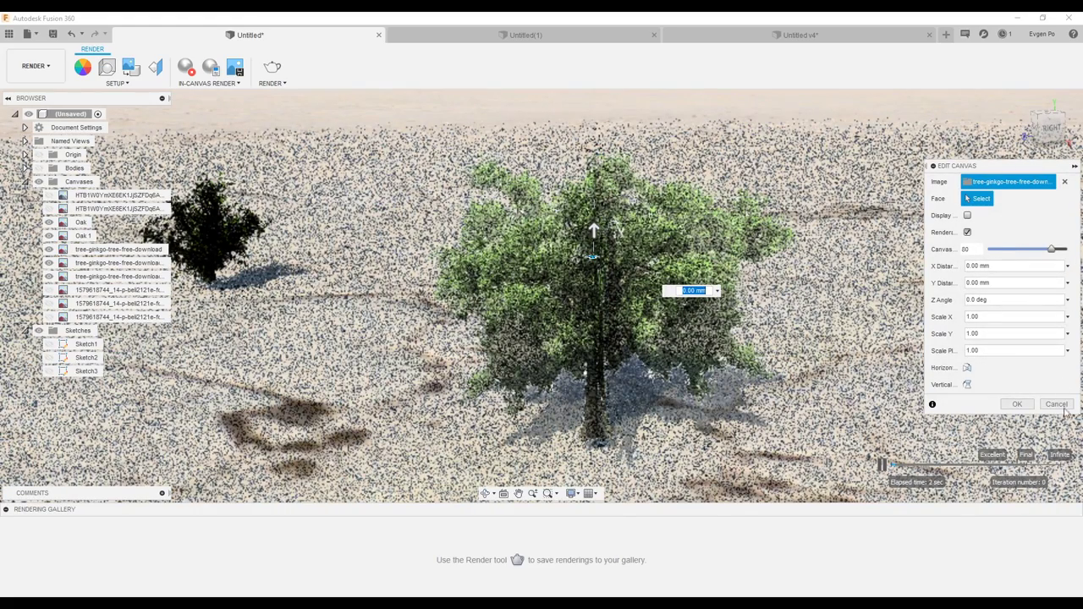
{"action": "left_click", "coordinate": [1063, 405]}
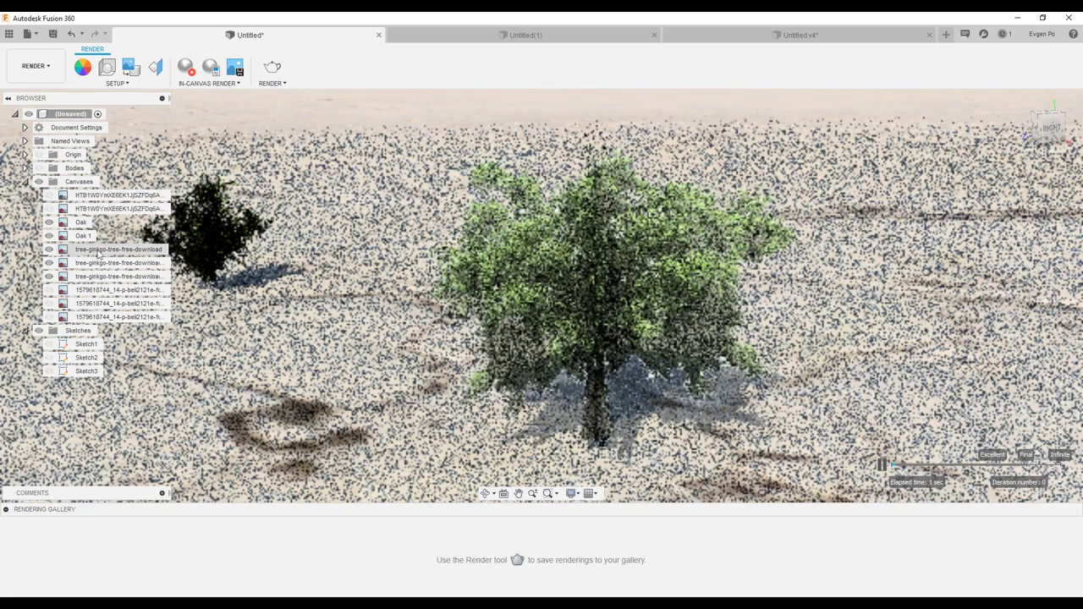
{"action": "right_click", "coordinate": [99, 251]}
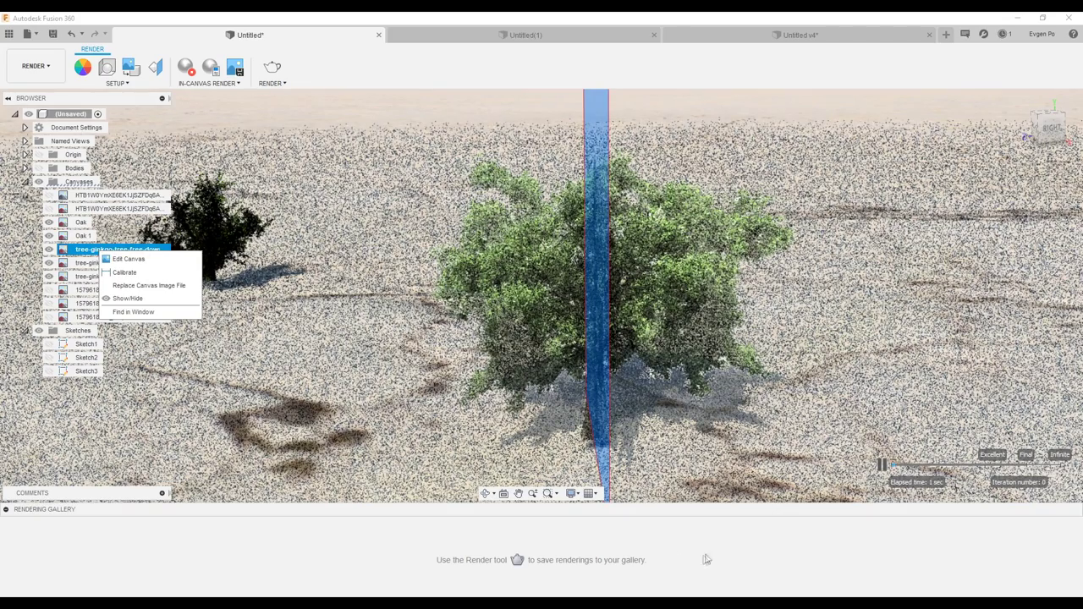
{"action": "left_click", "coordinate": [707, 560]}
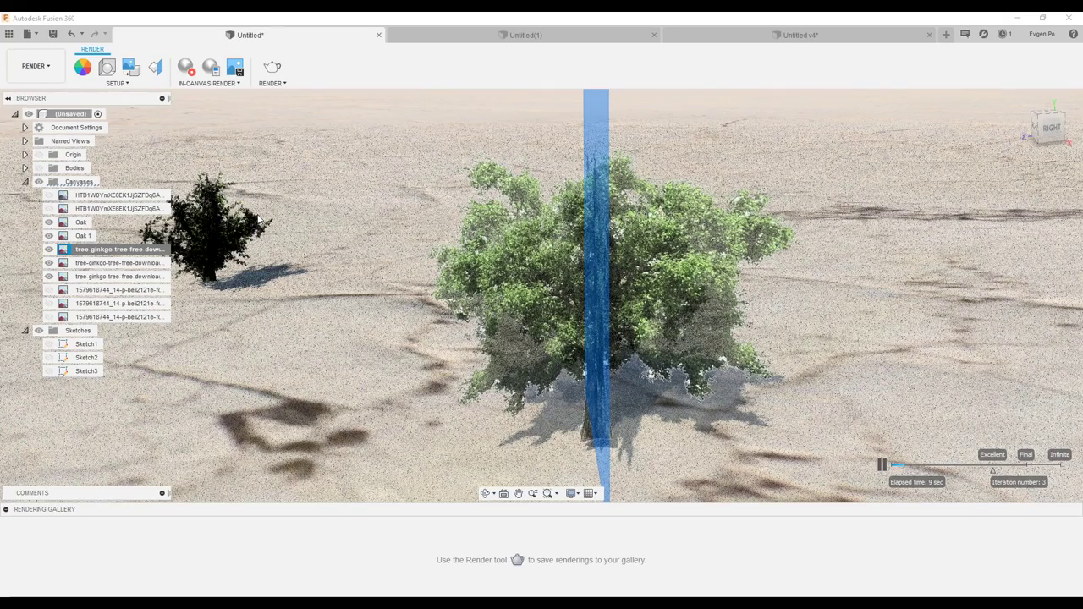
{"action": "scroll", "coordinate": [705, 395], "scroll_direction": "up", "scroll_amount": 5}
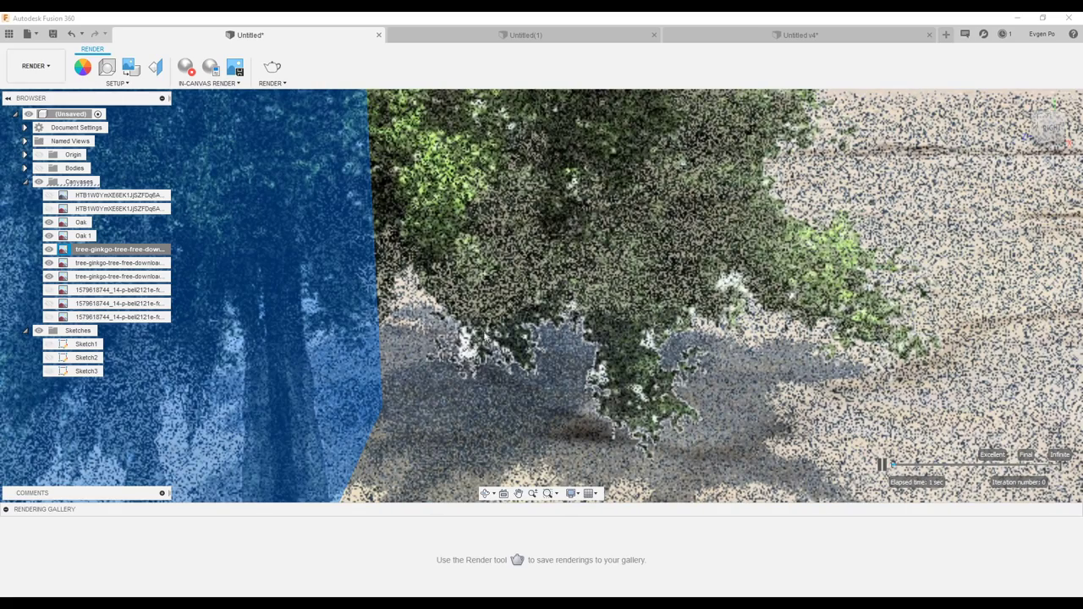
{"action": "scroll", "coordinate": [487, 335], "scroll_direction": "down", "scroll_amount": 5}
{"action": "scroll", "coordinate": [676, 300], "scroll_direction": "up", "scroll_amount": 2}
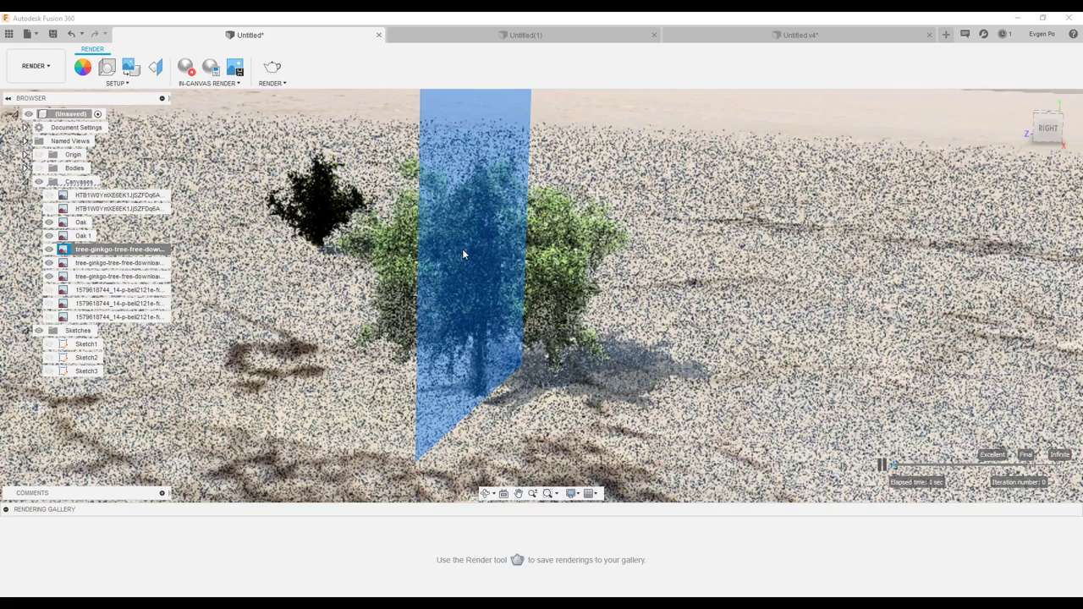
{"action": "middle_click_drag", "start_coordinate": [463, 253], "coordinate": [478, 244], "text": "shift"}
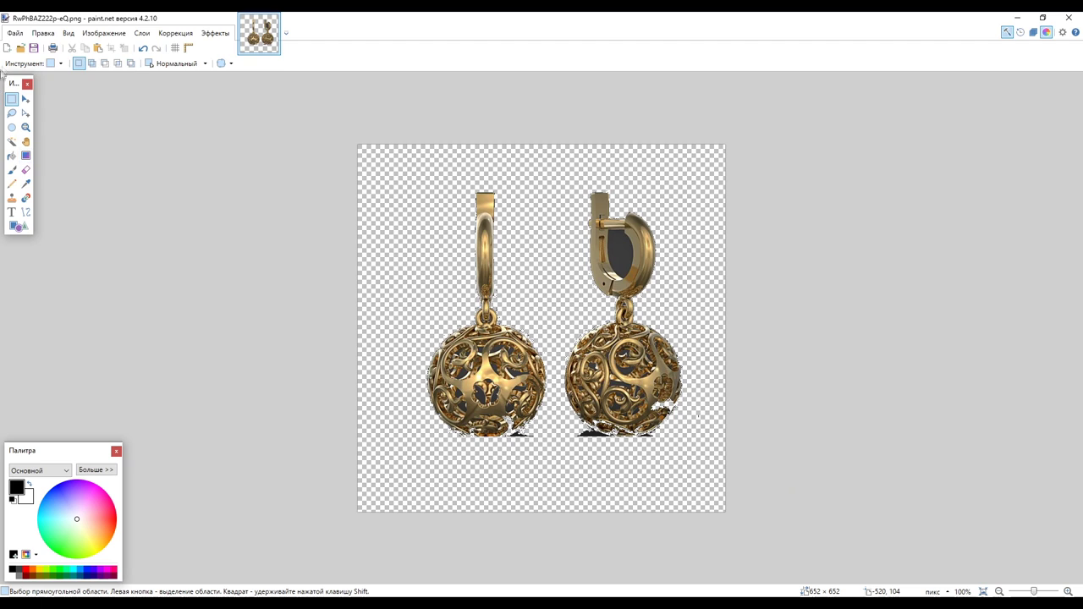
Open the tree-ginkgo image from the Desktop
{"action": "left_click", "coordinate": [16, 34]}
{"action": "left_click", "coordinate": [23, 63]}
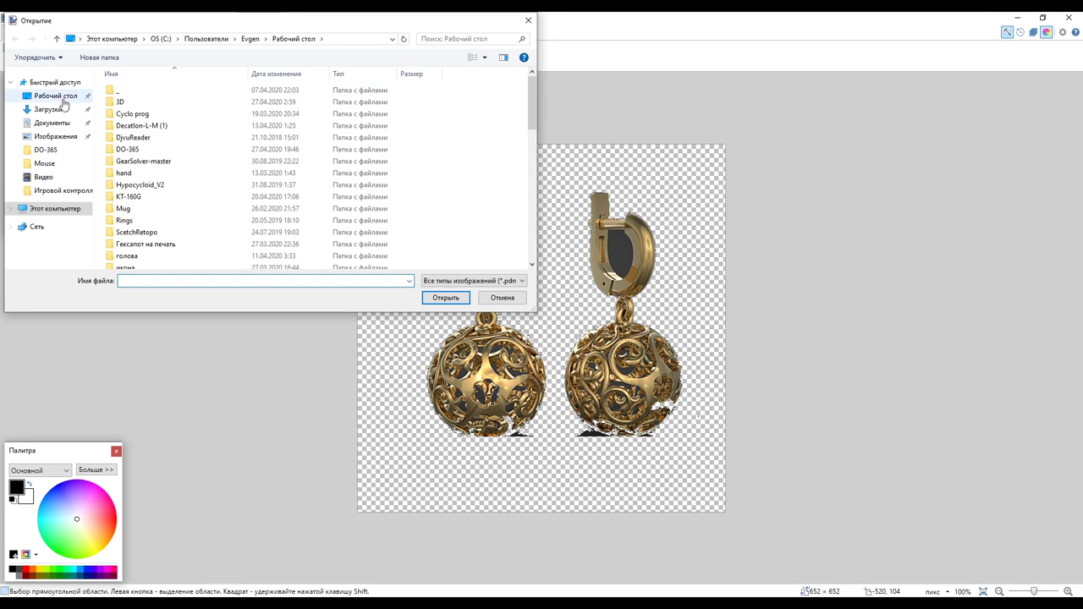
{"action": "left_click", "coordinate": [57, 99]}
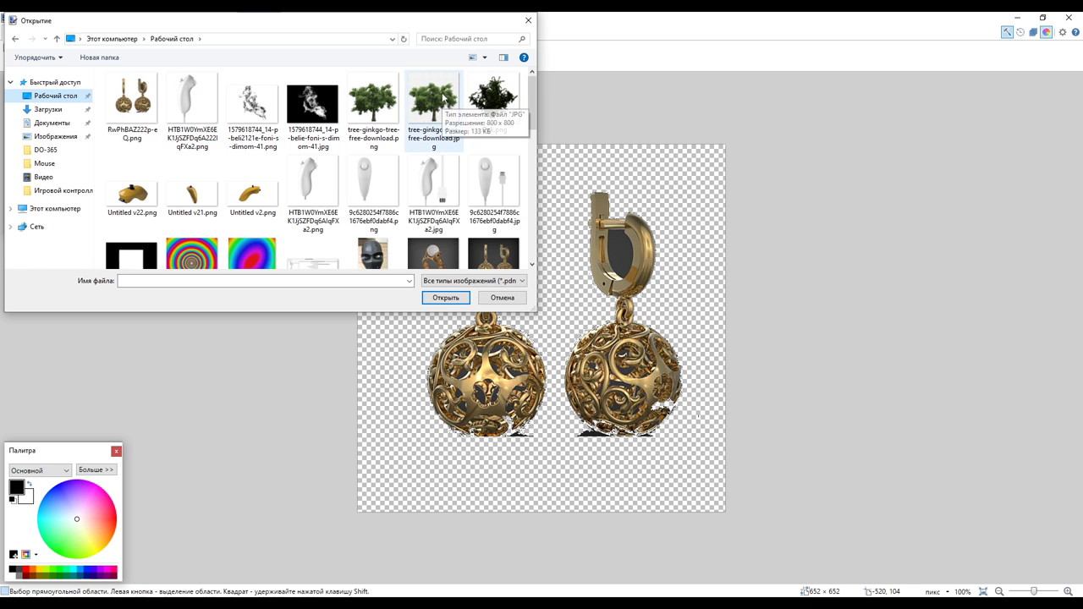
{"action": "double_click", "coordinate": [443, 100]}
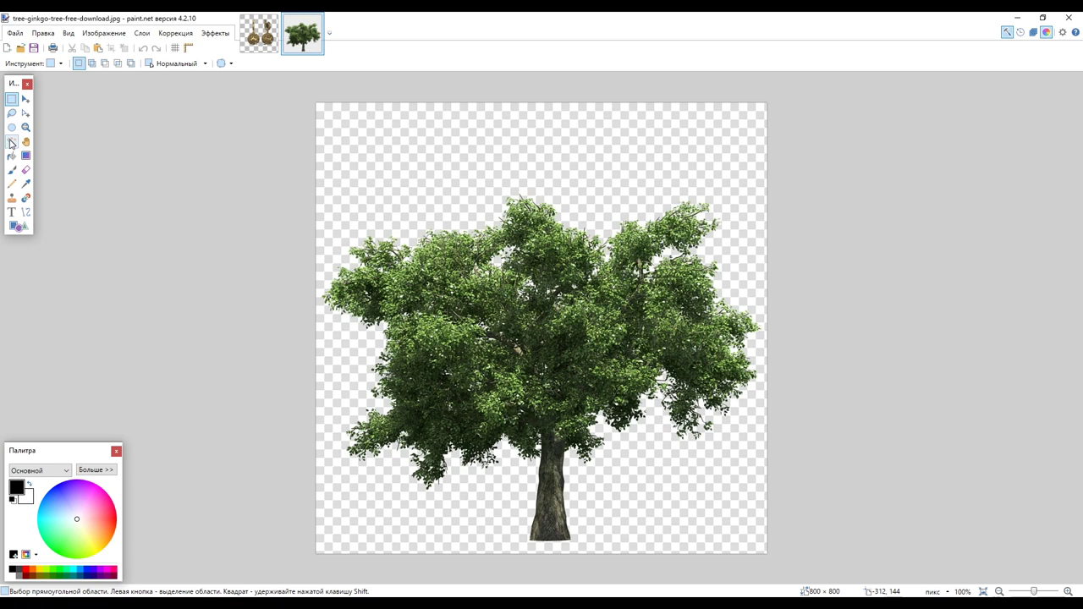
Magic Wand the transparent background above the tree at 60% sensitivity
{"action": "left_click", "coordinate": [11, 142]}
{"action": "left_click", "coordinate": [491, 170]}
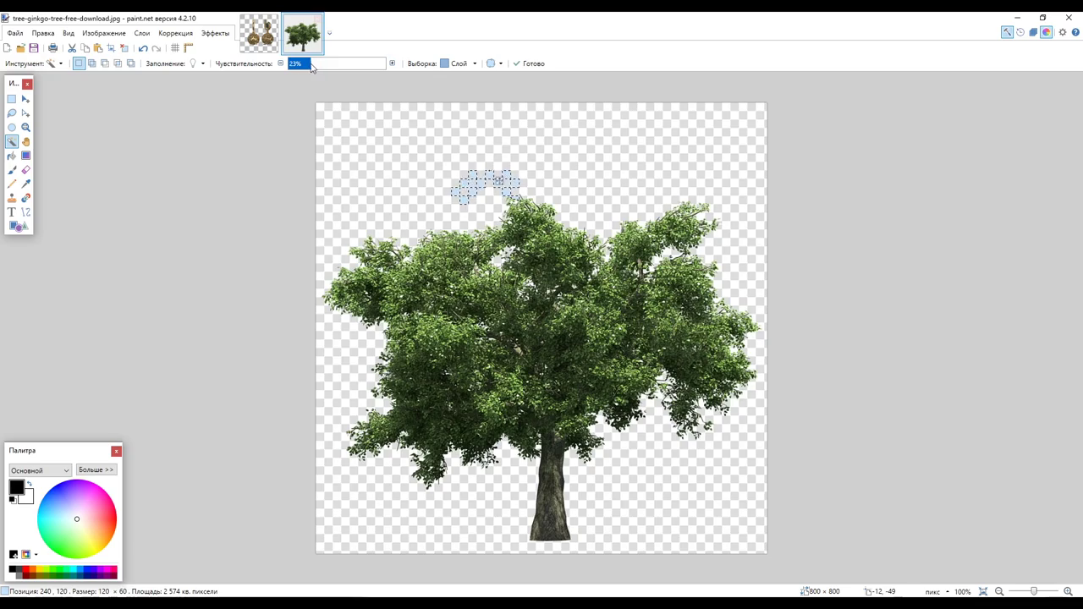
{"action": "left_click", "coordinate": [345, 67]}
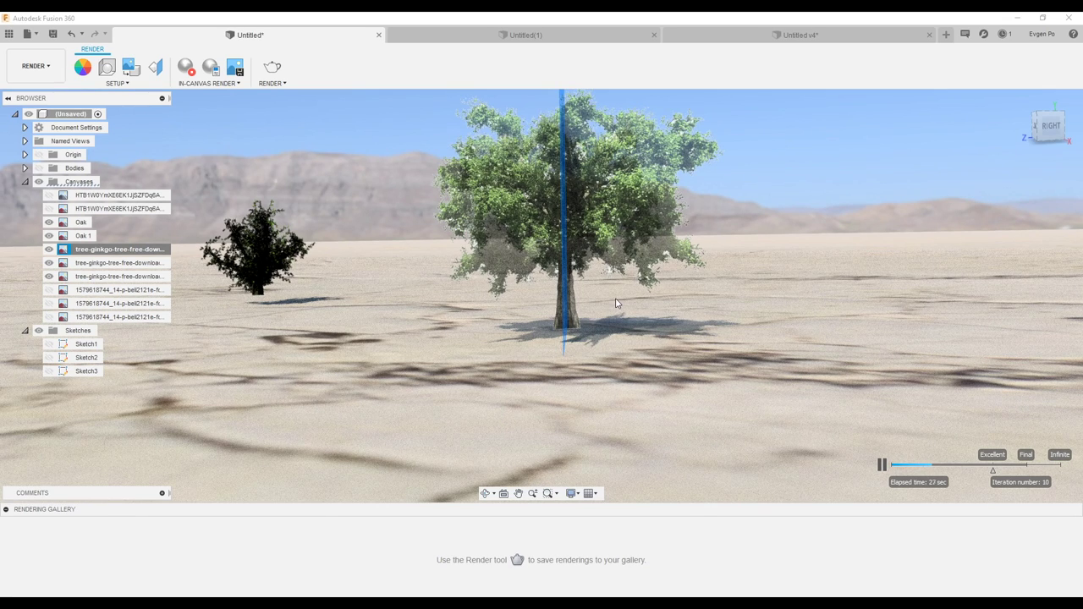
Zoom and orbit around the trees and smoke from behind and eye level, then return to paint.net
{"action": "scroll", "coordinate": [616, 304], "scroll_direction": "down", "scroll_amount": 3}
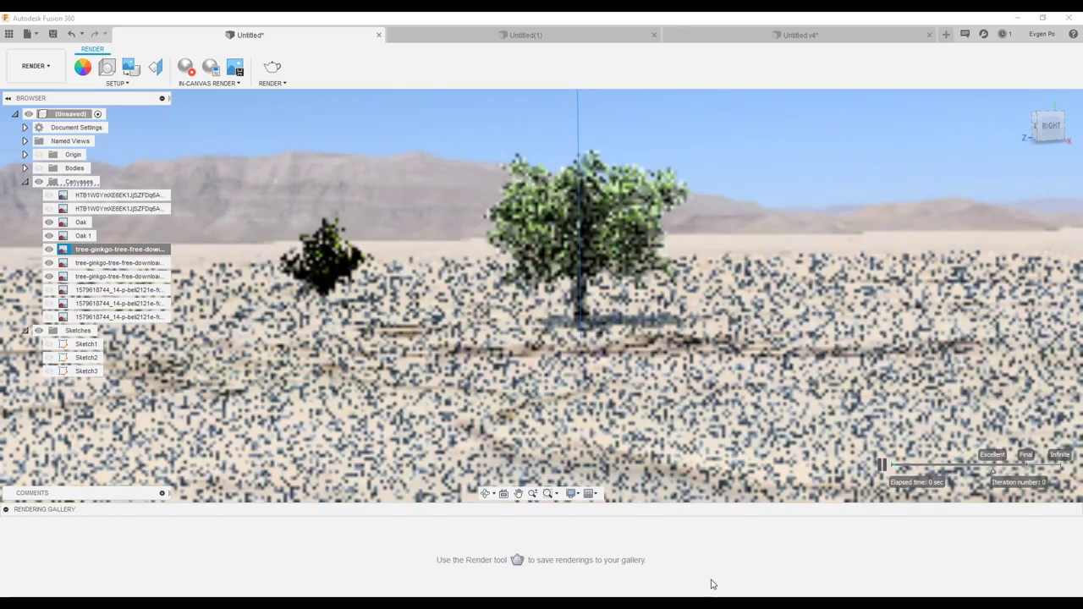
{"action": "scroll", "coordinate": [584, 315], "scroll_direction": "down", "scroll_amount": 3}
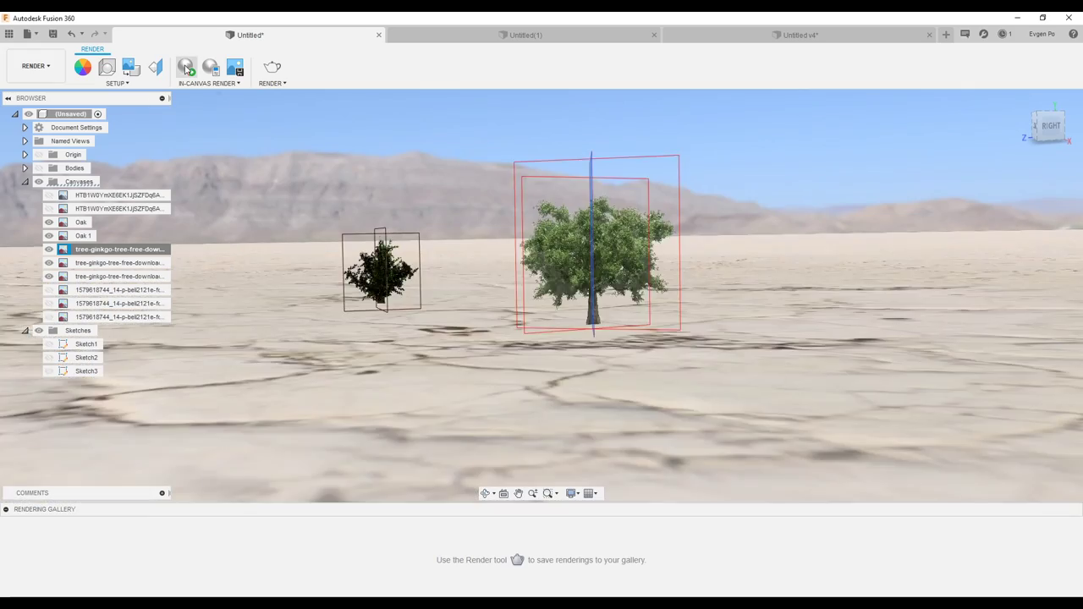
{"action": "mouse_move", "coordinate": [585, 315]}
{"action": "middle_mouse_down", "text": "shift"}
{"action": "mouse_move", "coordinate": [351, 175]}
{"action": "mouse_move", "coordinate": [212, 254]}
{"action": "middle_mouse_up", "text": "shift"}
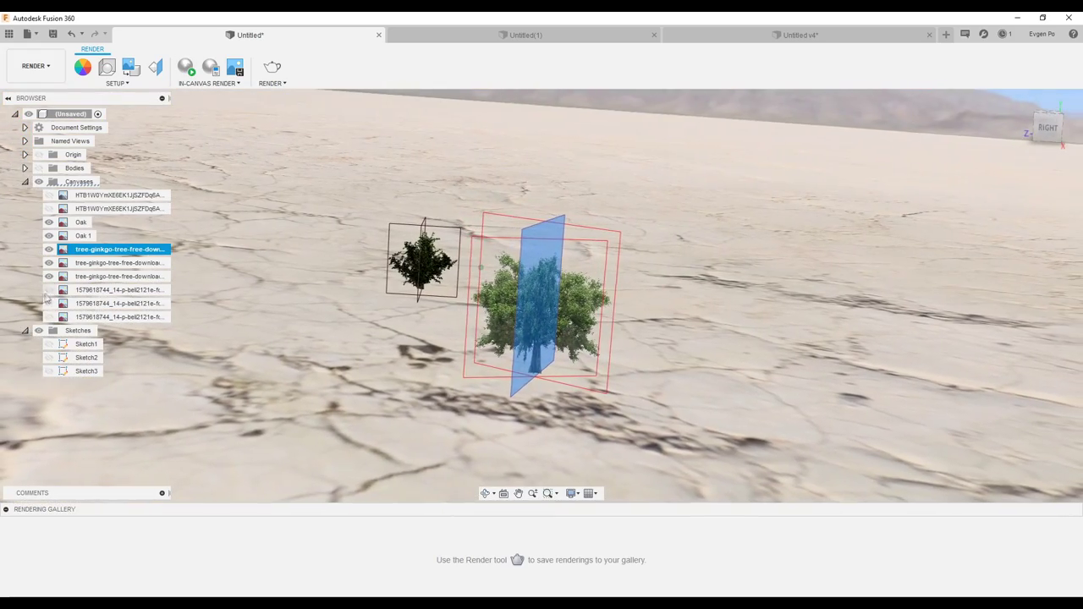
{"action": "middle_click_drag", "start_coordinate": [165, 347], "coordinate": [280, 304], "text": "shift"}
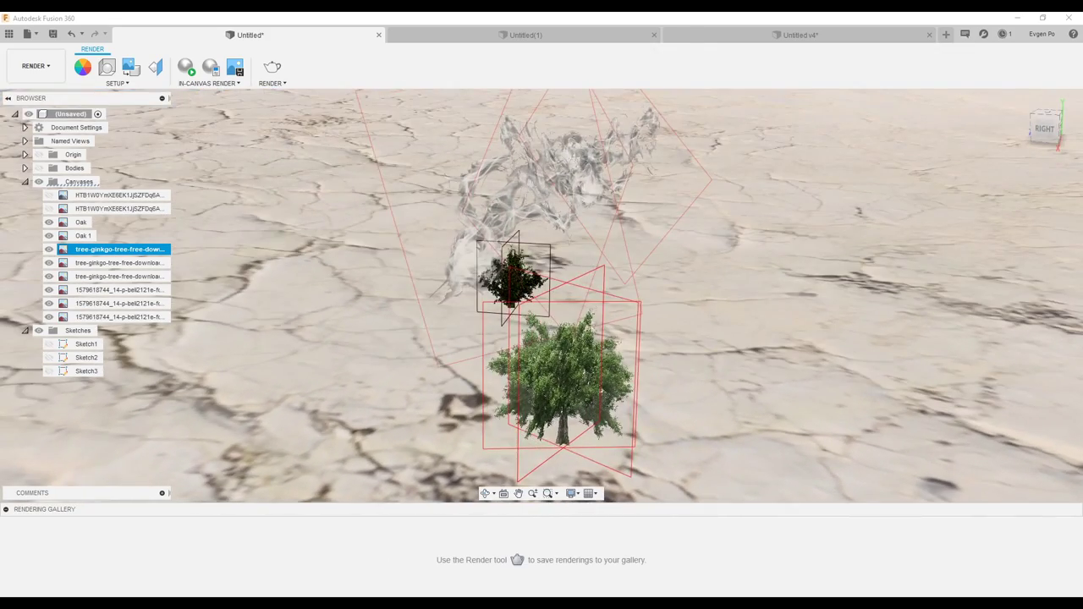
{"action": "middle_click_drag", "start_coordinate": [534, 337], "coordinate": [520, 332], "text": "shift"}
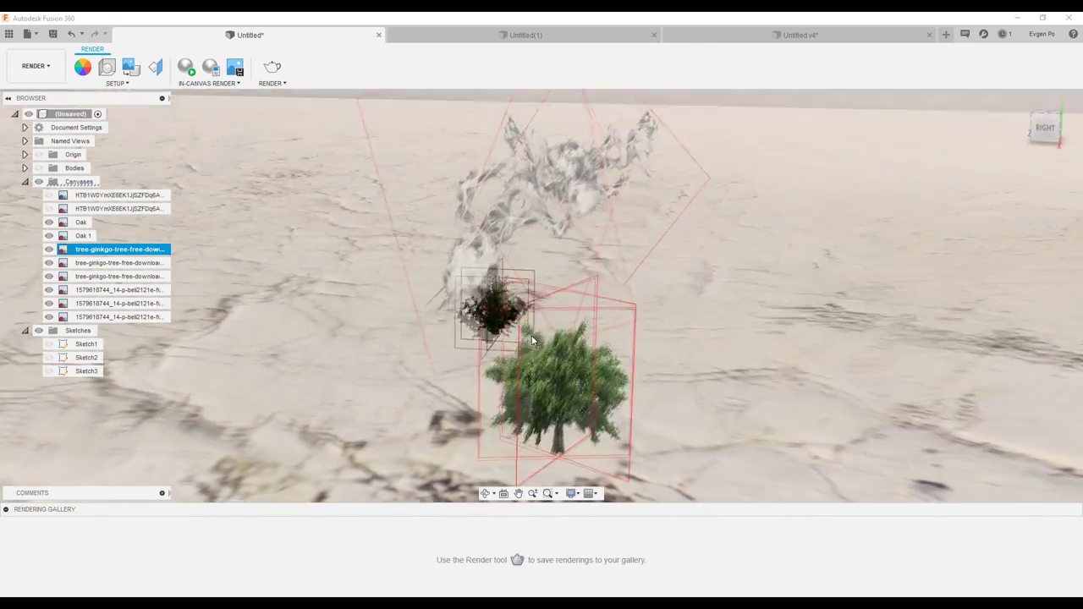
{"action": "scroll", "coordinate": [461, 248], "scroll_direction": "up", "scroll_amount": 5}
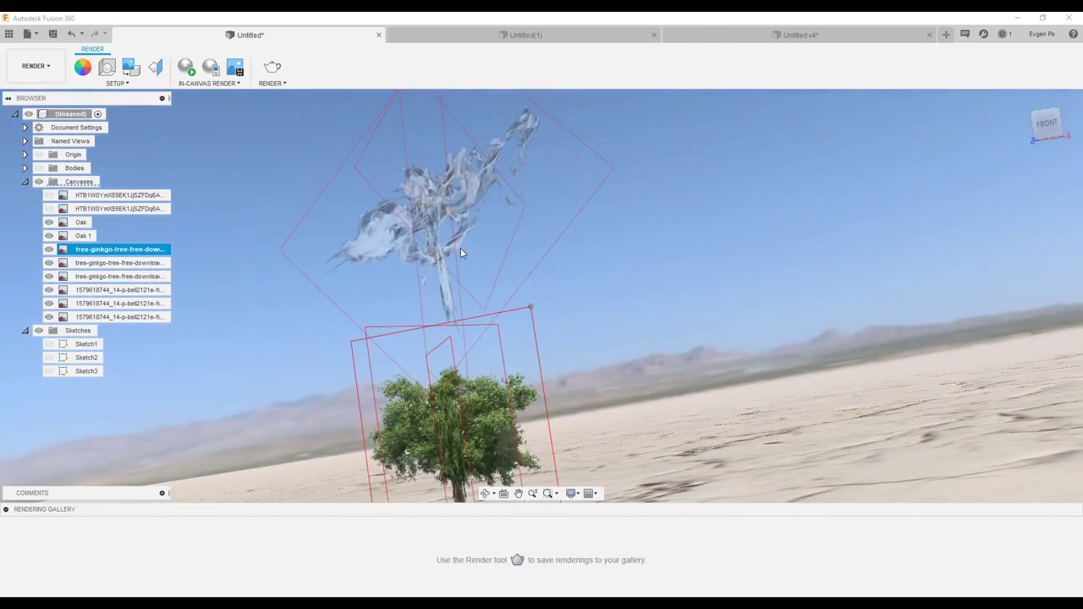
{"action": "middle_click_drag", "start_coordinate": [460, 253], "coordinate": [474, 254], "text": "shift"}
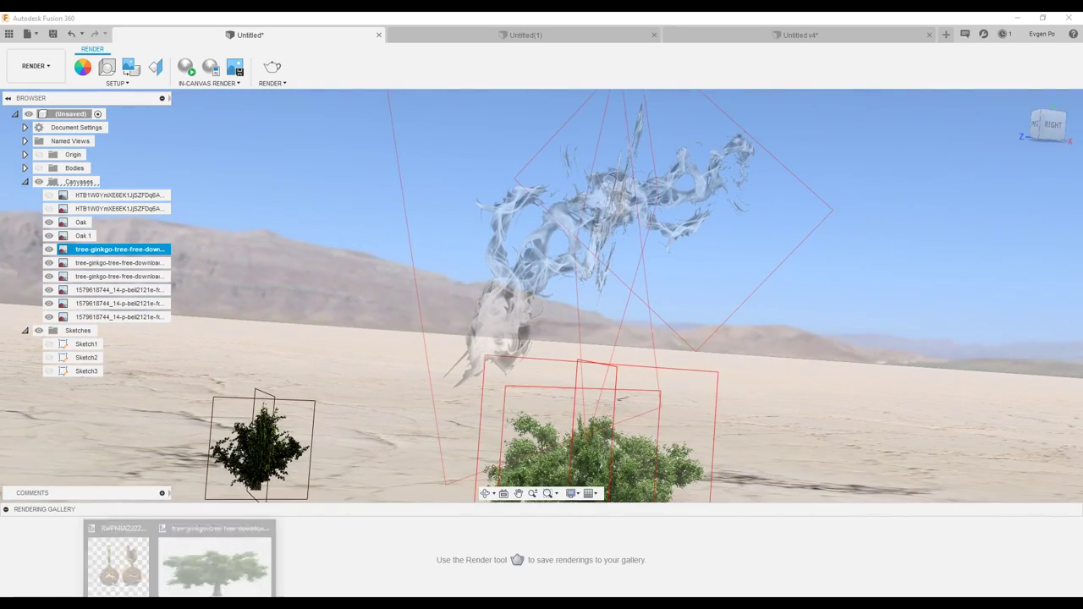
{"action": "left_click", "coordinate": [201, 573]}
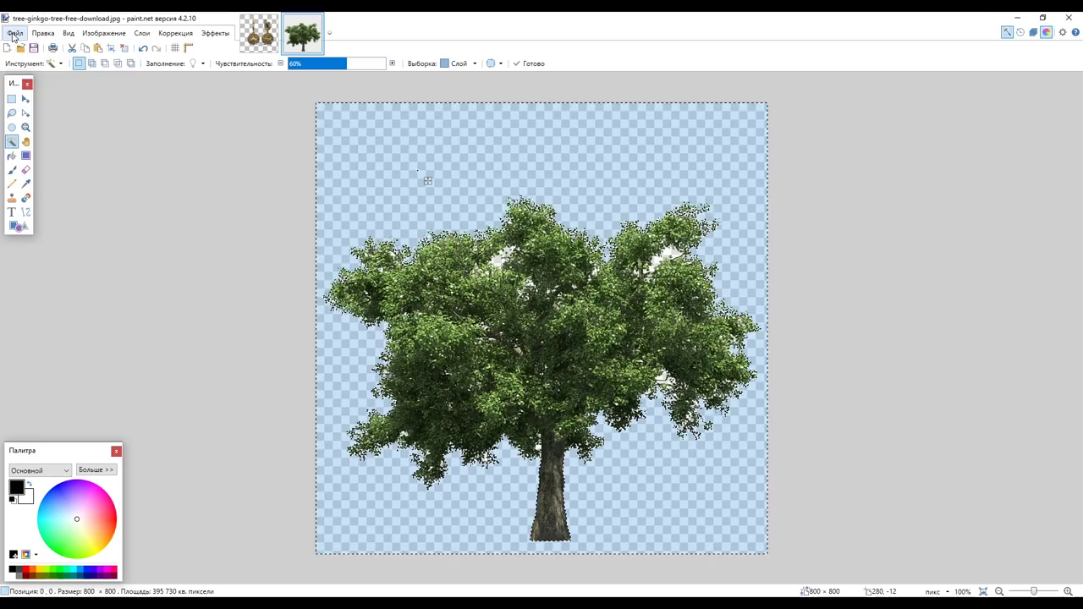
Open the smoke image from the Desktop
{"action": "left_click", "coordinate": [16, 33]}
{"action": "left_click", "coordinate": [34, 63]}
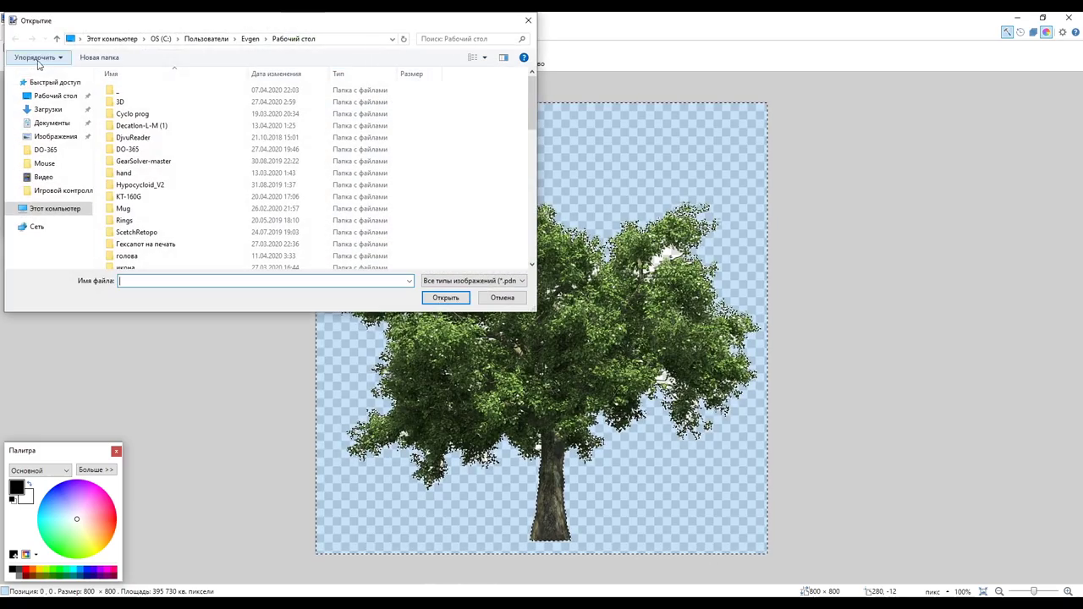
{"action": "left_click", "coordinate": [72, 97]}
{"action": "double_click", "coordinate": [310, 106]}
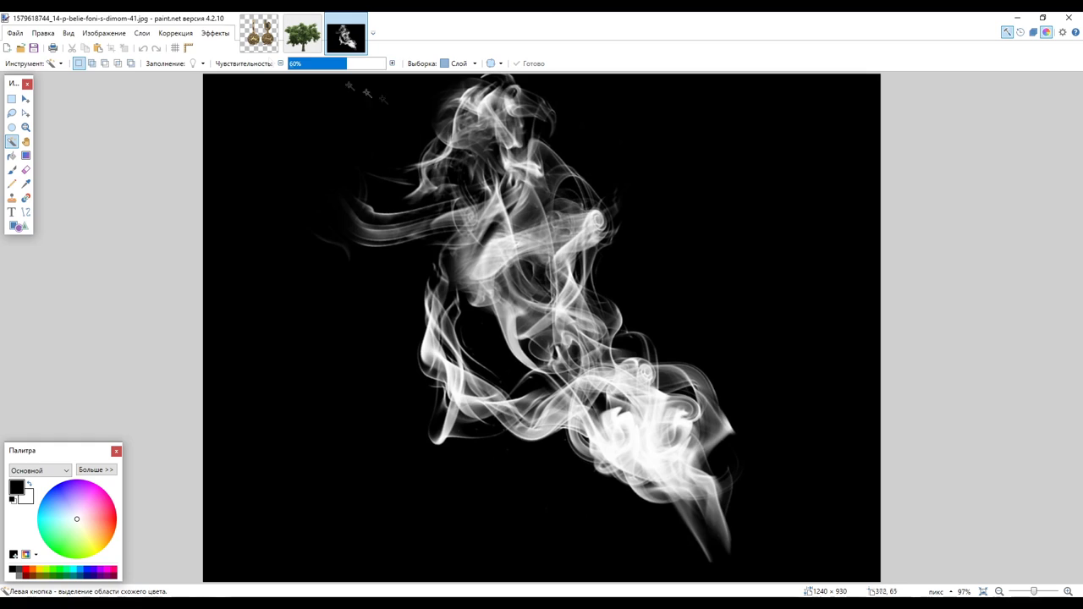
Delete the black background, central dark hole and remaining black patches from the smoke
{"action": "left_click", "coordinate": [302, 224]}
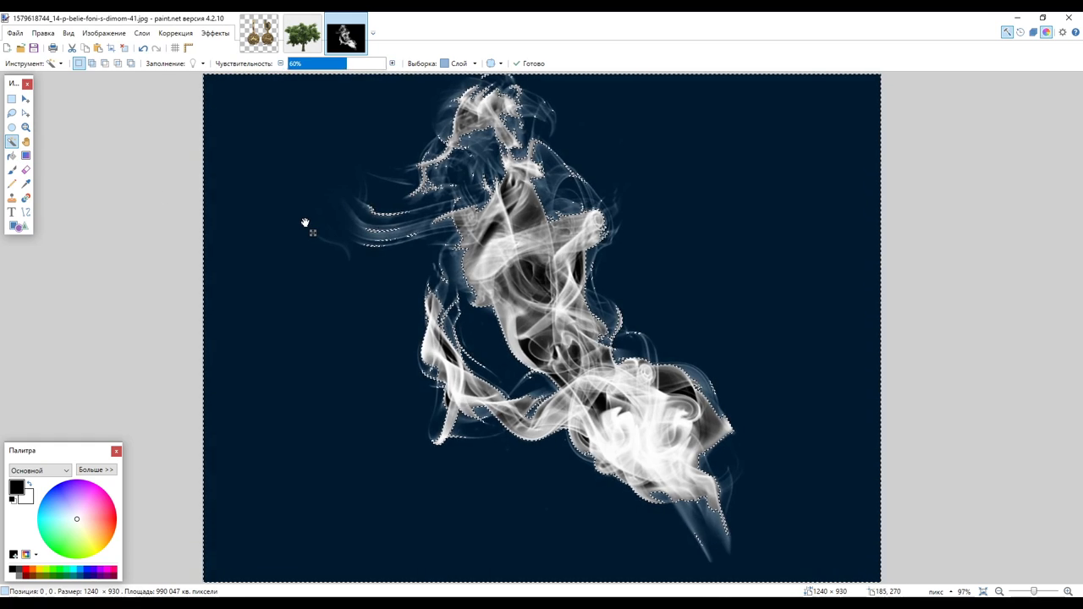
{"action": "key", "text": "Delete"}
{"action": "key", "text": "ctrl+d"}
{"action": "left_click", "coordinate": [543, 285]}
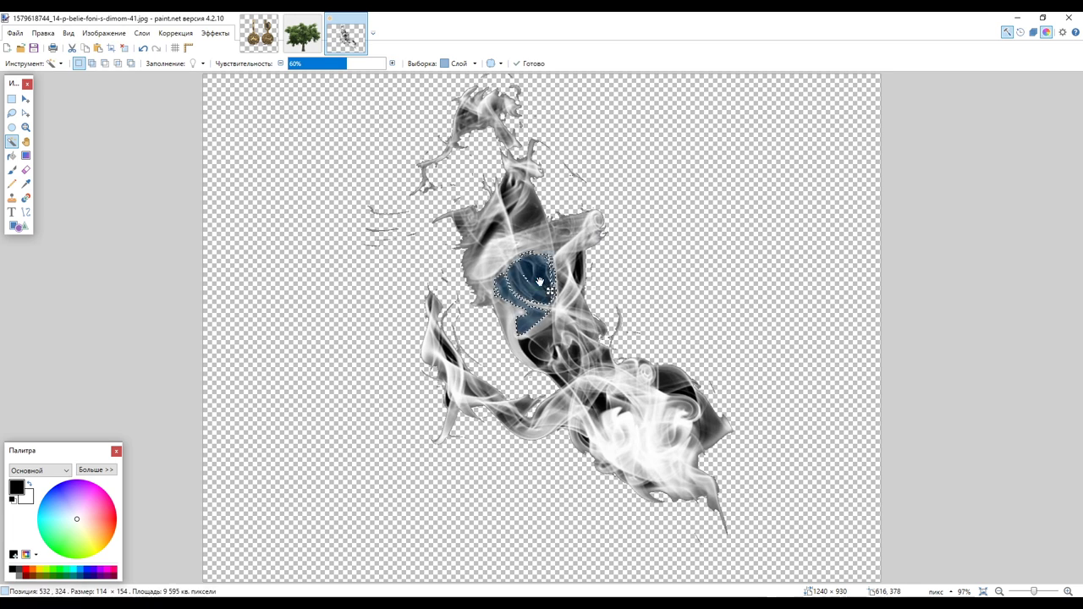
{"action": "key", "text": "Delete"}
{"action": "left_click", "coordinate": [524, 222]}
{"action": "key", "text": "Delete"}
{"action": "left_click", "coordinate": [669, 389]}
{"action": "key", "text": "Delete"}
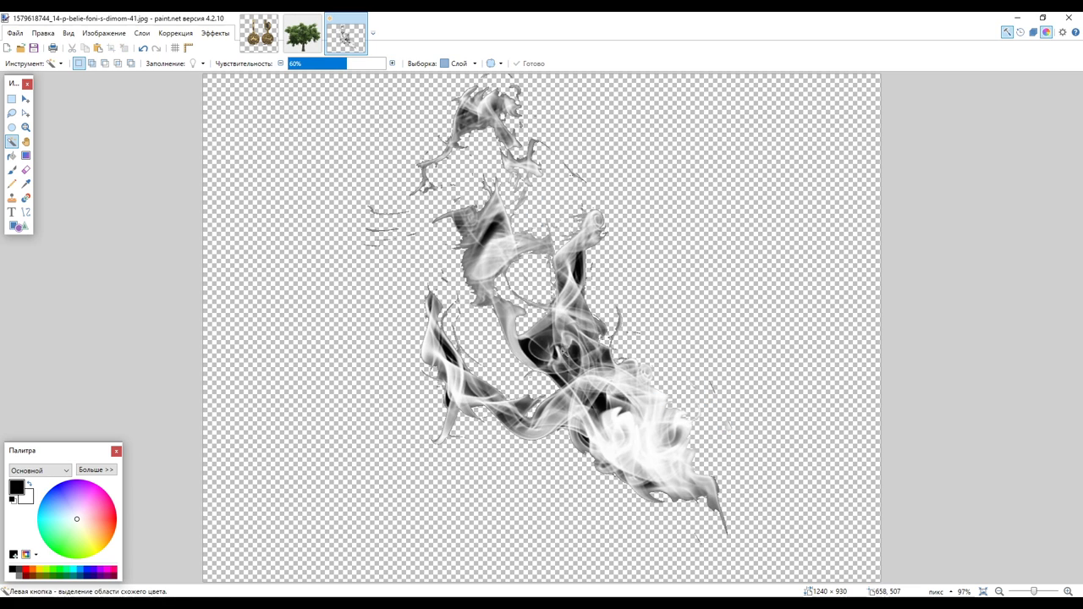
{"action": "left_click", "coordinate": [563, 352]}
{"action": "key", "text": "Delete"}
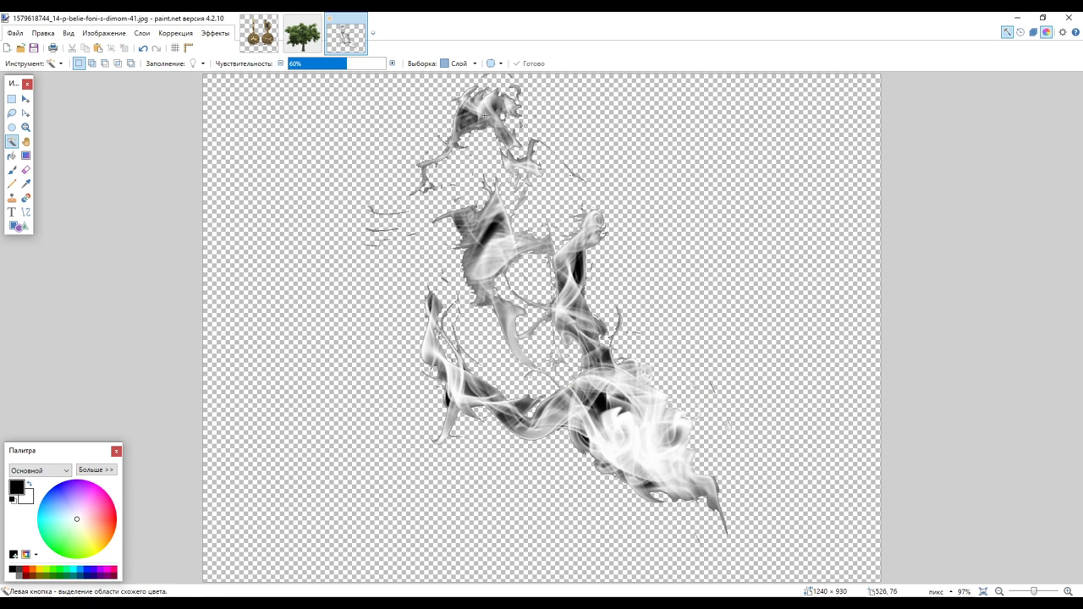
{"action": "key", "text": "Delete"}
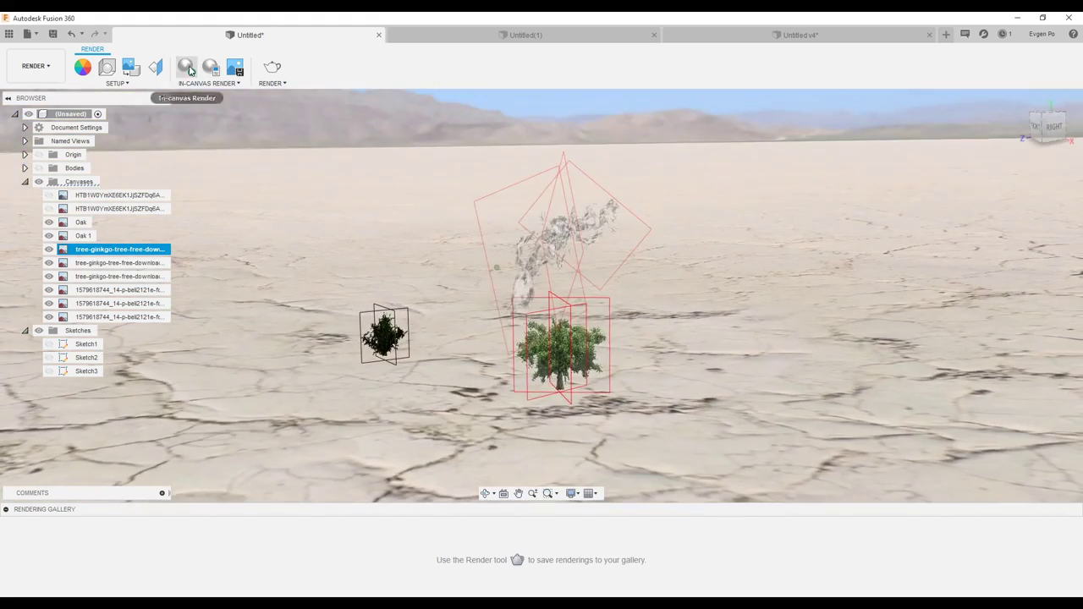
{"action": "left_click", "coordinate": [235, 70]}
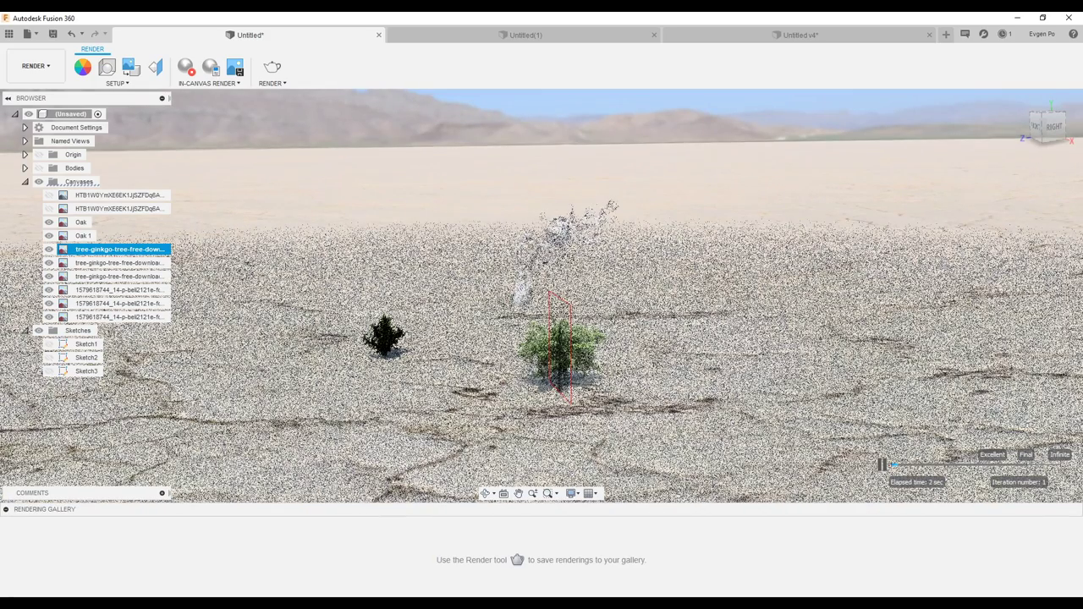
{"action": "scroll", "coordinate": [510, 310], "scroll_direction": "up", "scroll_amount": 2}
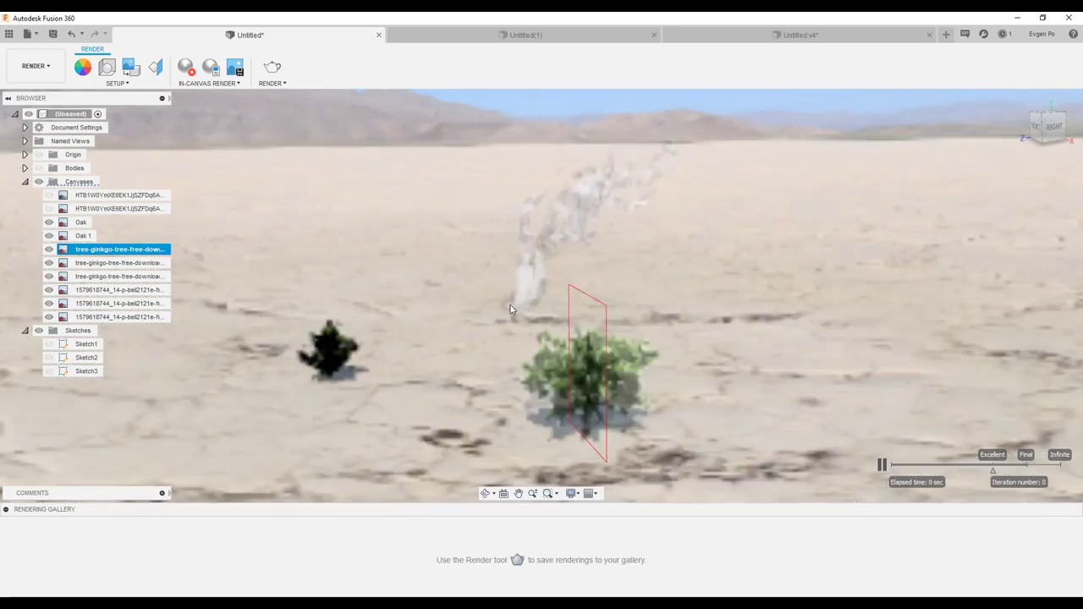
{"action": "scroll", "coordinate": [510, 309], "scroll_direction": "up", "scroll_amount": 2}
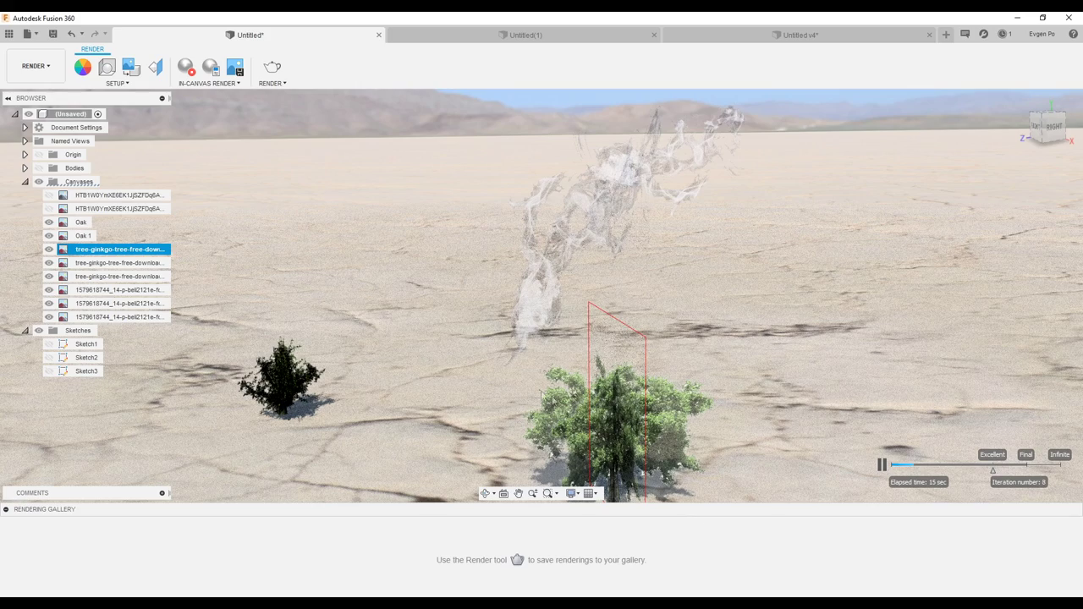
{"action": "middle_click_drag", "start_coordinate": [464, 349], "coordinate": [772, 416], "text": "shift"}
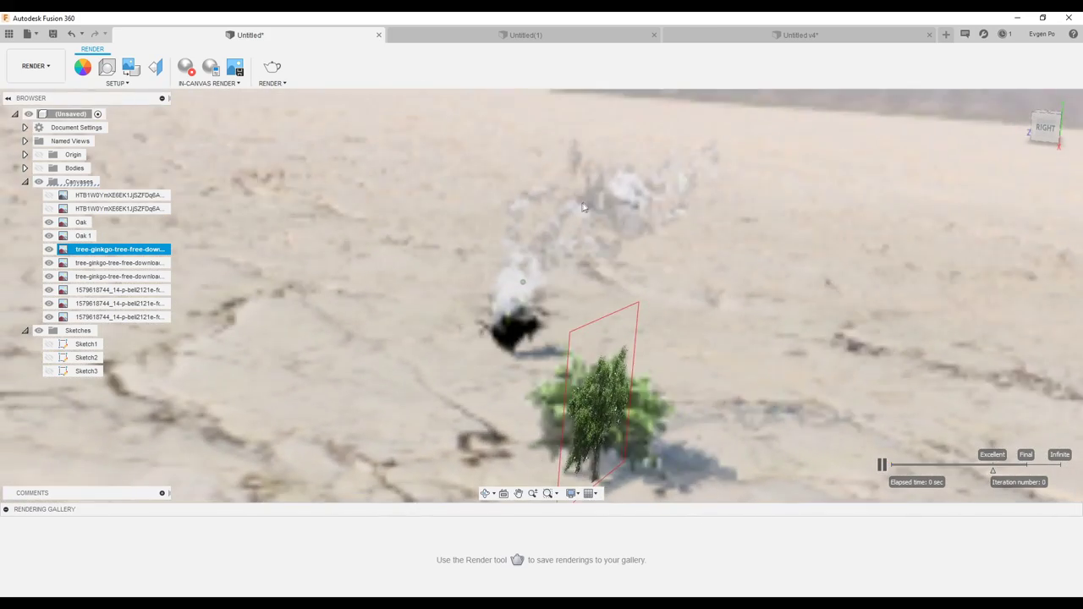
{"action": "scroll", "coordinate": [796, 432], "scroll_direction": "up", "scroll_amount": 3}
{"action": "scroll", "coordinate": [775, 426], "scroll_direction": "up", "scroll_amount": 3}
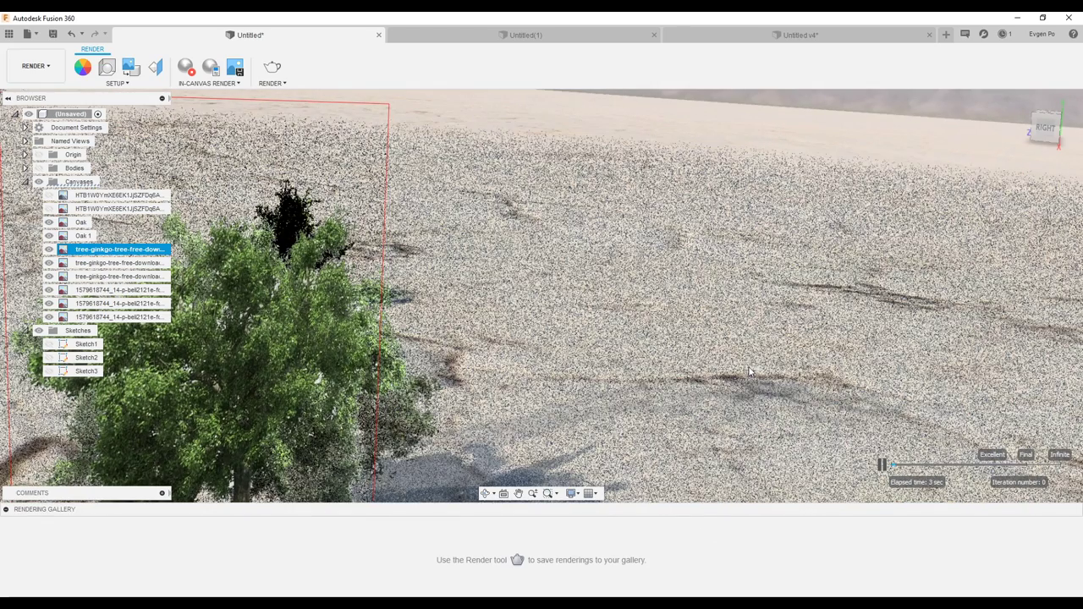
{"action": "scroll", "coordinate": [752, 373], "scroll_direction": "down", "scroll_amount": 5}
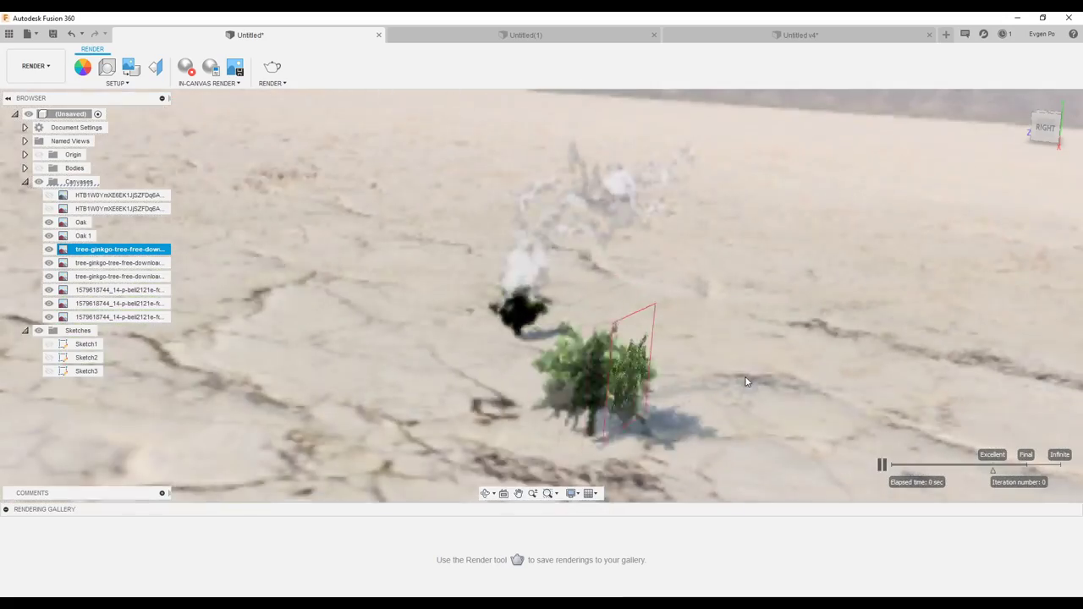
{"action": "middle_click_drag", "start_coordinate": [745, 380], "coordinate": [745, 356], "text": "shift"}
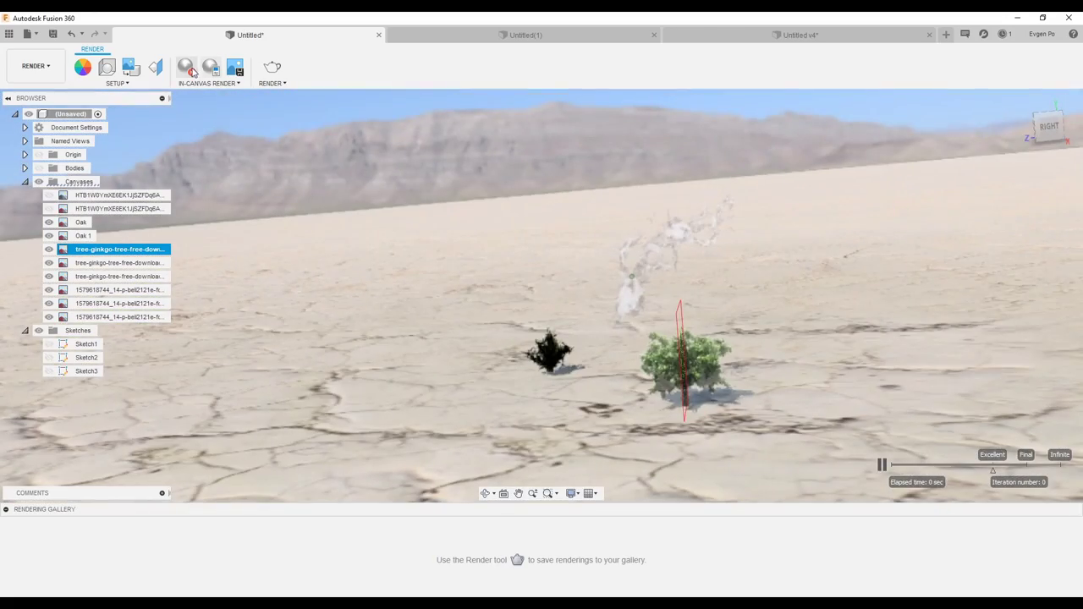
{"action": "left_click", "coordinate": [191, 73]}
{"action": "middle_click_drag", "start_coordinate": [592, 322], "coordinate": [830, 342], "text": "shift"}
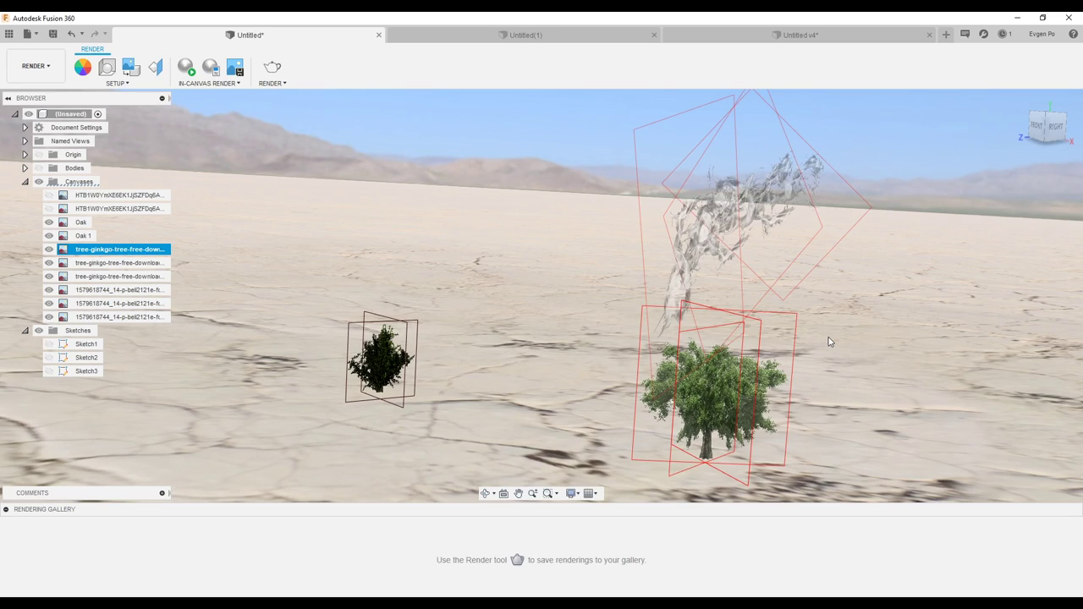
{"action": "middle_click_drag", "start_coordinate": [830, 342], "coordinate": [829, 342], "text": "shift"}
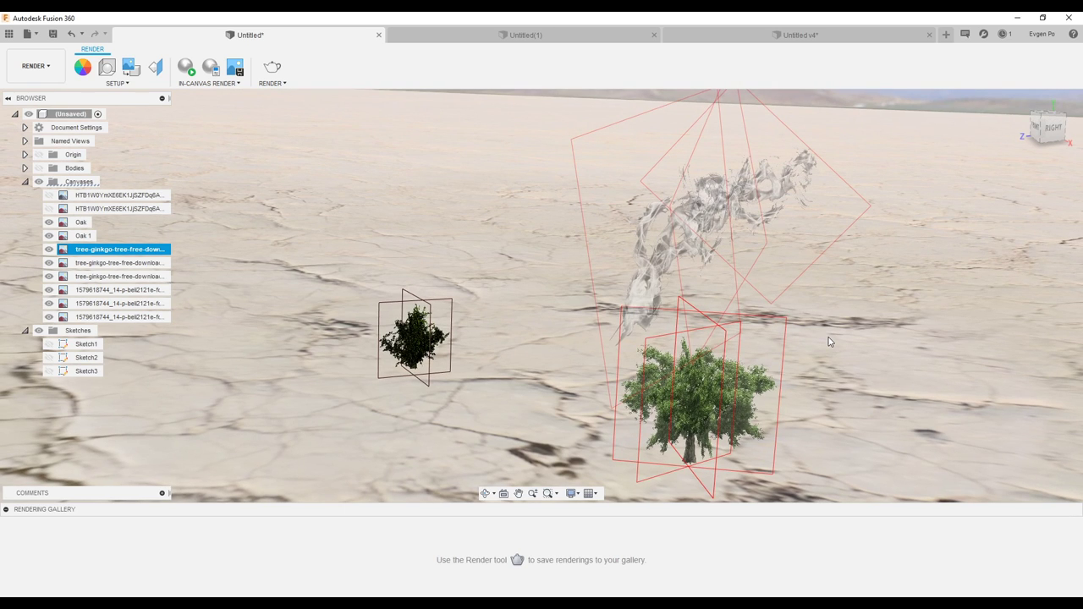